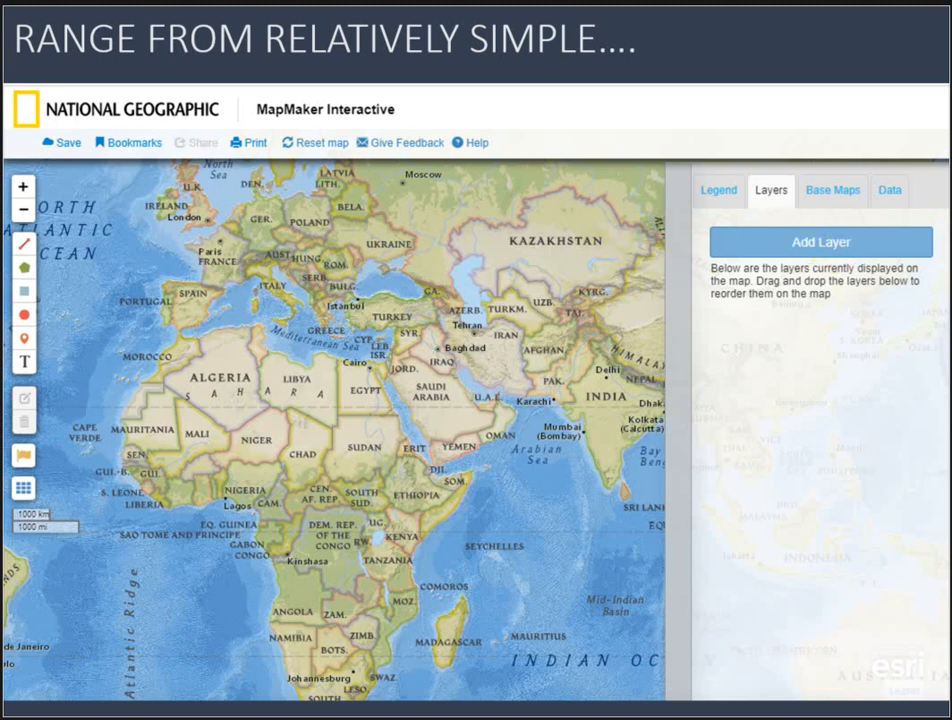
pyautogui.press('Right')
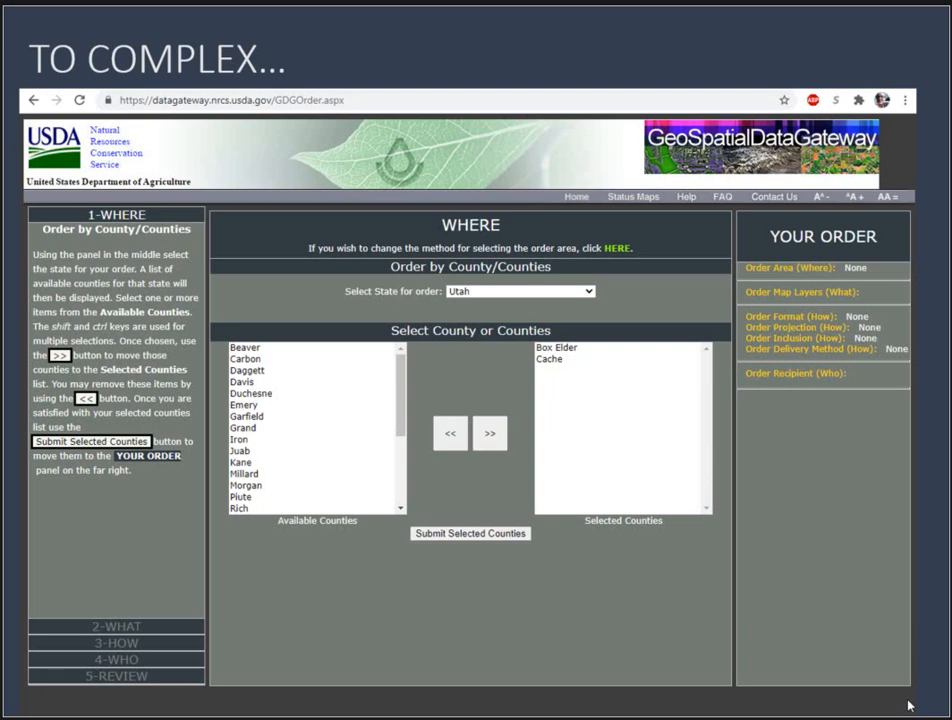
pyautogui.press('Right')
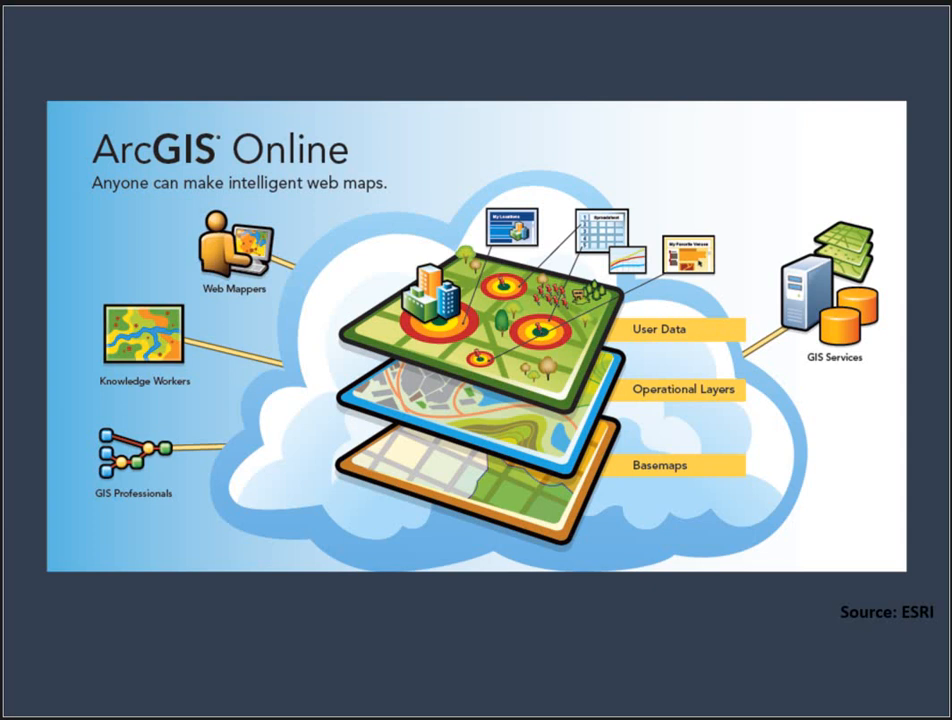
pyautogui.press('Right')
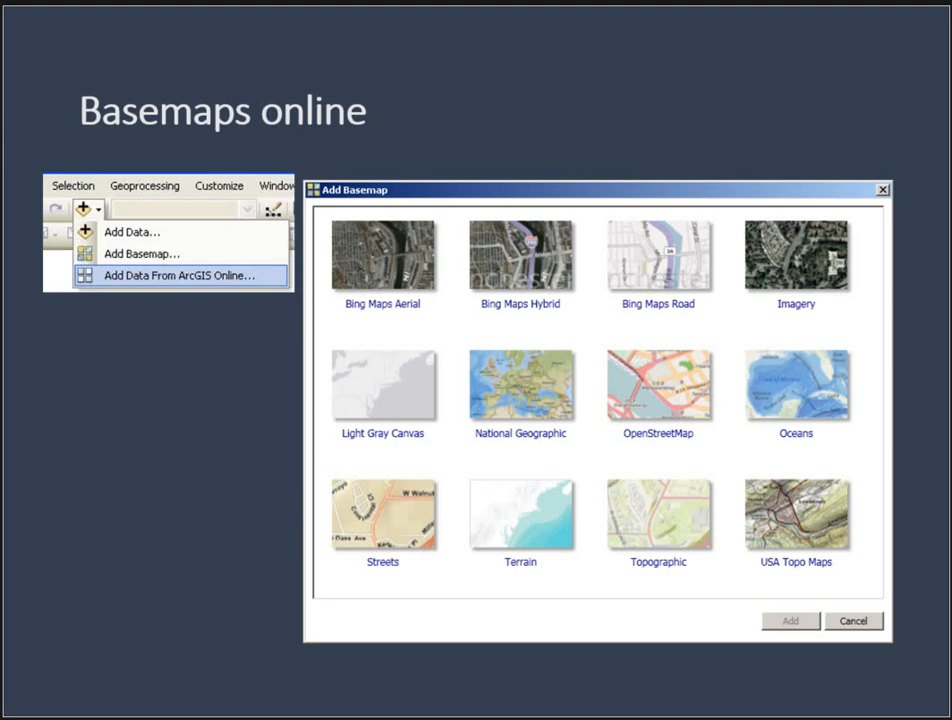
pyautogui.press('Right')
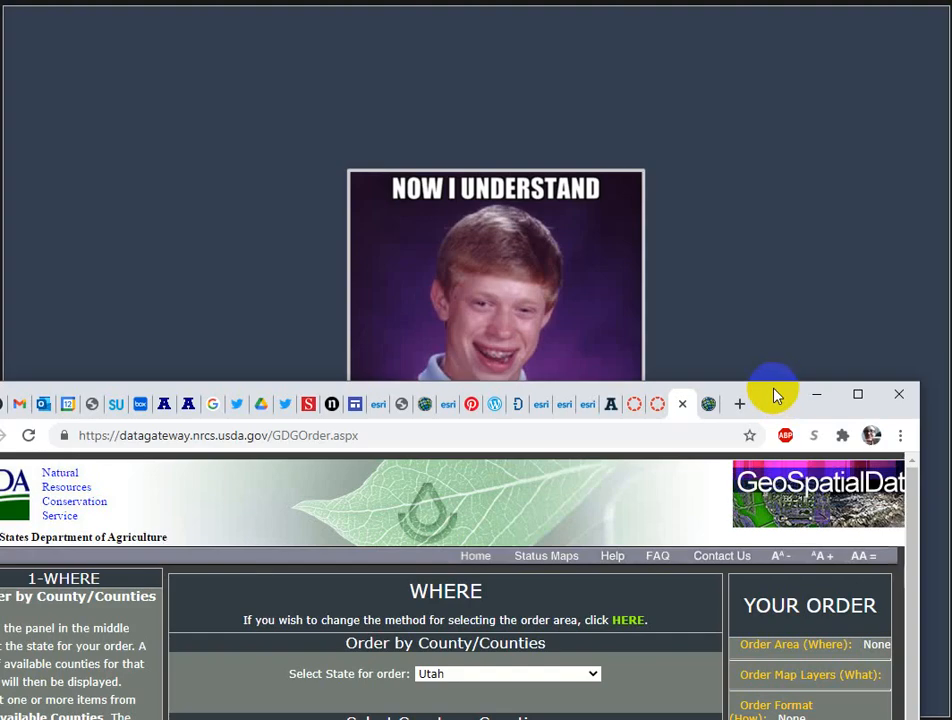
# Step: Add Cache County, Utah to the selected counties and submit it as the order area
pyautogui.moveTo(774, 388); pyautogui.dragTo(813, 16)
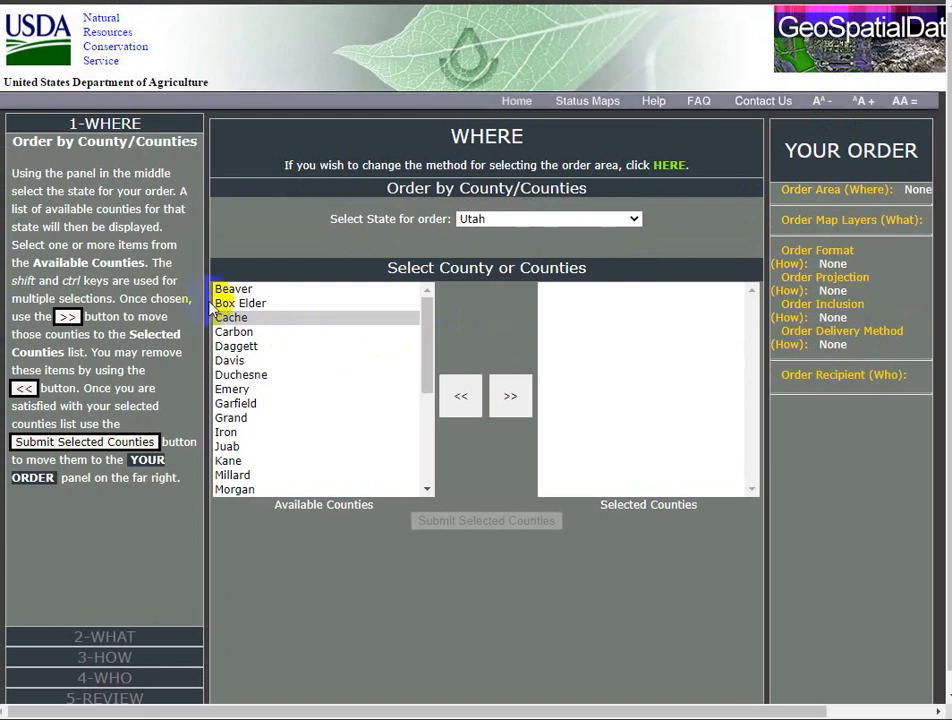
pyautogui.click(510, 396)
pyautogui.click(520, 528)
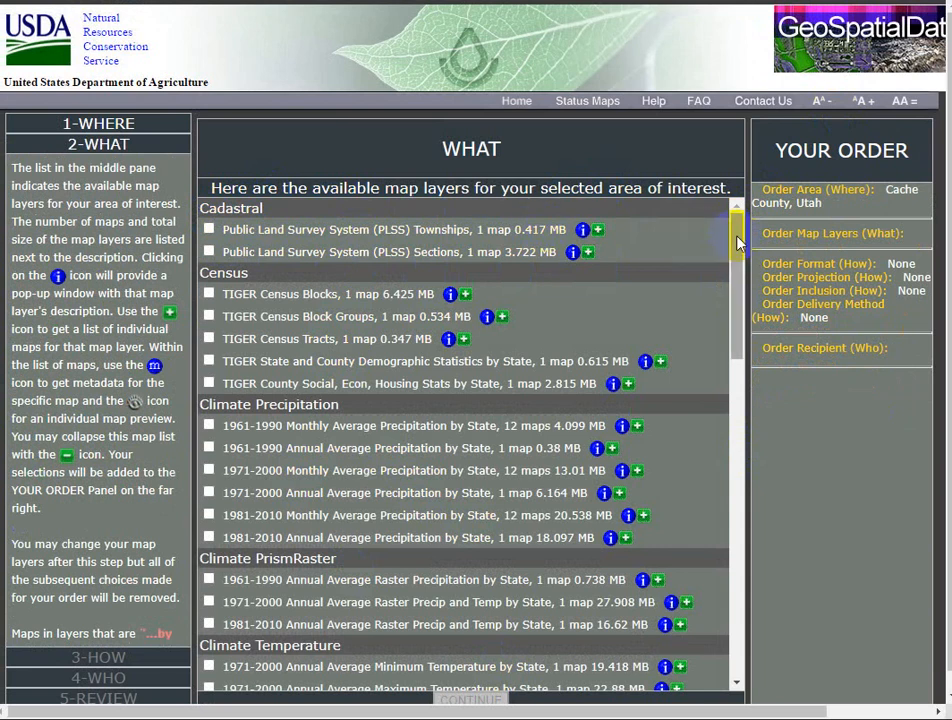
# Step: Examine the map layers available for Cache County, from Cadastral and Census through Elevation and Hydrography to Transportation
pyautogui.moveTo(736, 243); pyautogui.dragTo(736, 264)
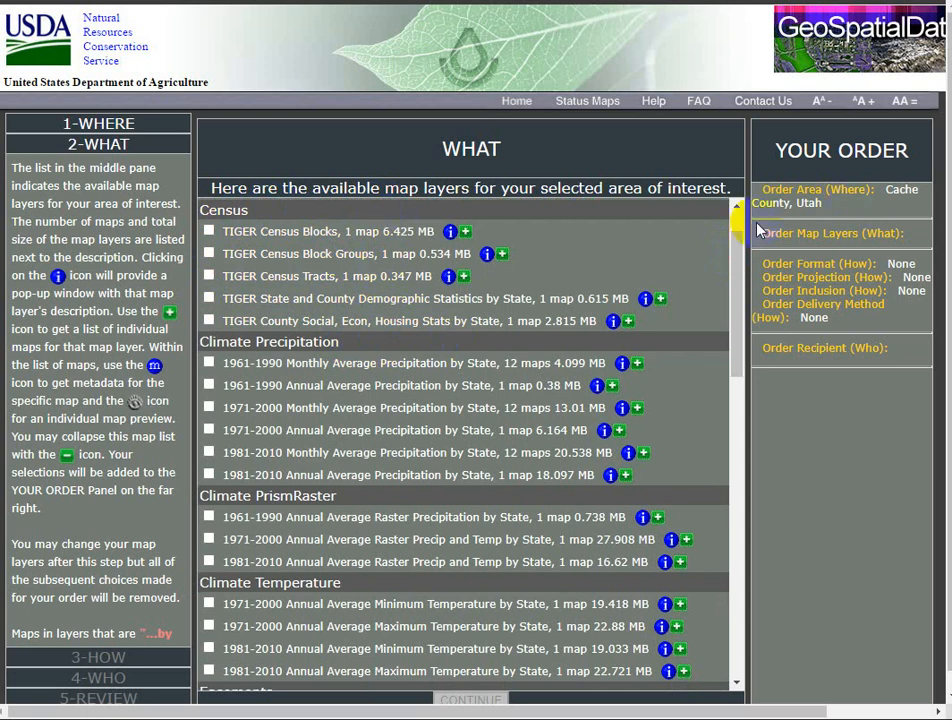
pyautogui.moveTo(737, 238); pyautogui.dragTo(737, 338)
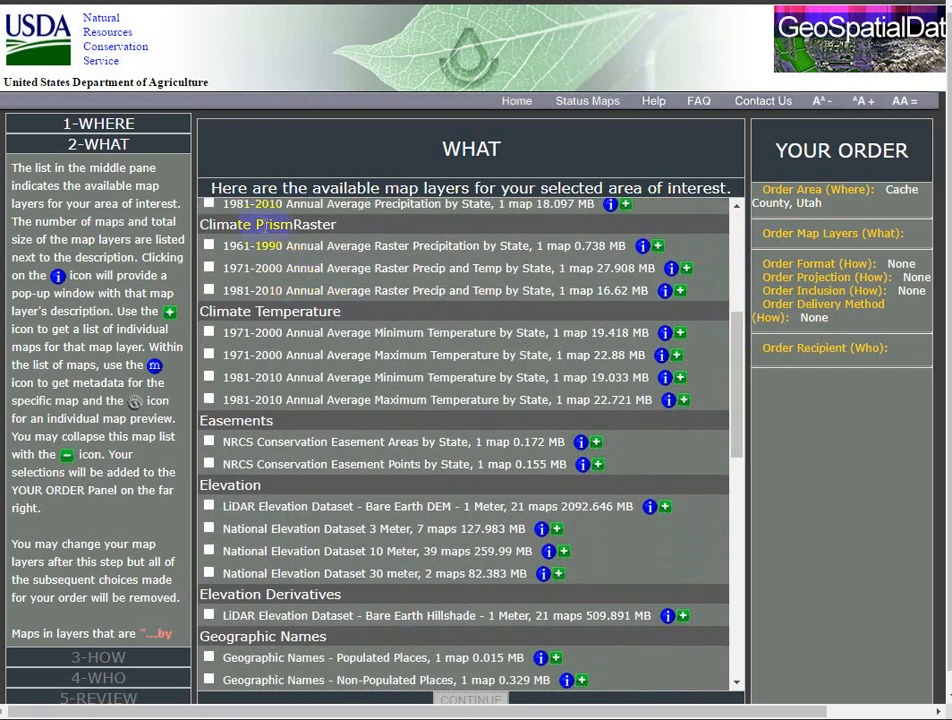
pyautogui.moveTo(739, 270); pyautogui.dragTo(737, 365)
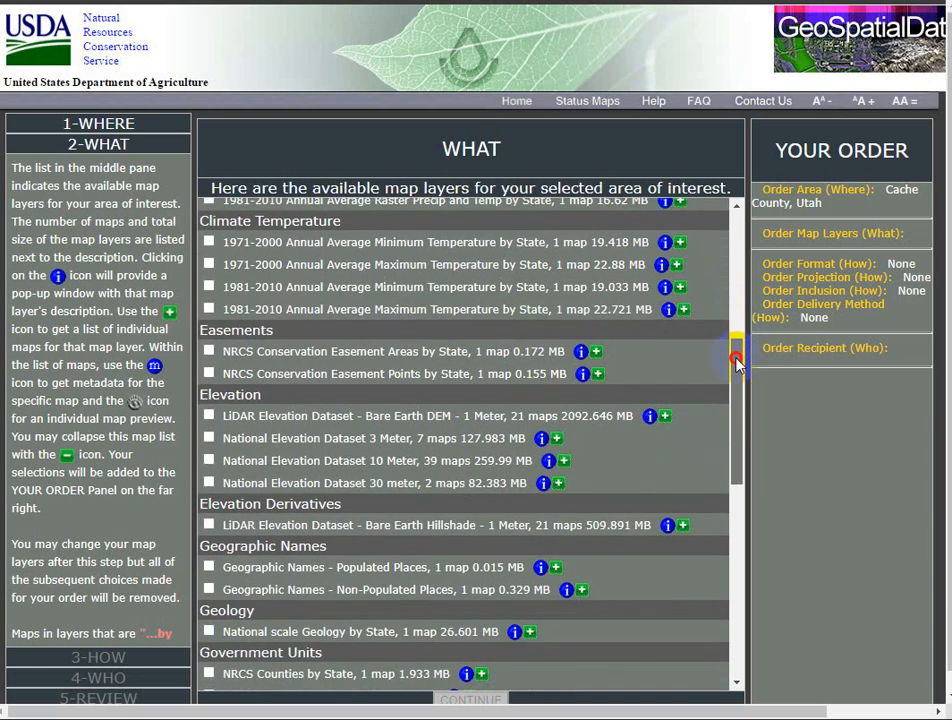
pyautogui.moveTo(737, 363); pyautogui.dragTo(742, 392)
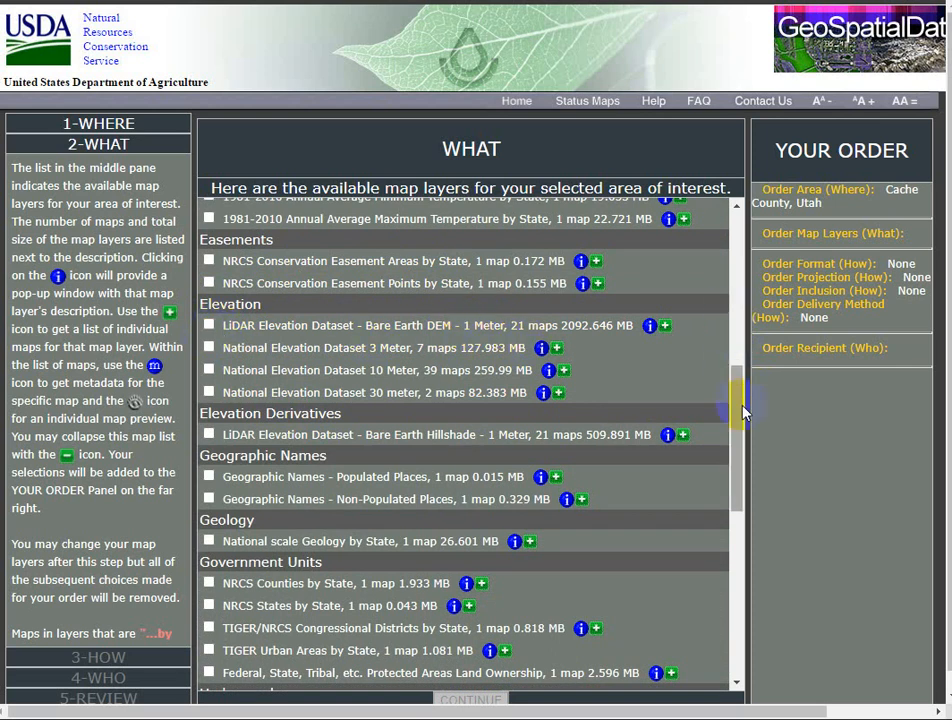
pyautogui.moveTo(743, 411); pyautogui.dragTo(740, 427)
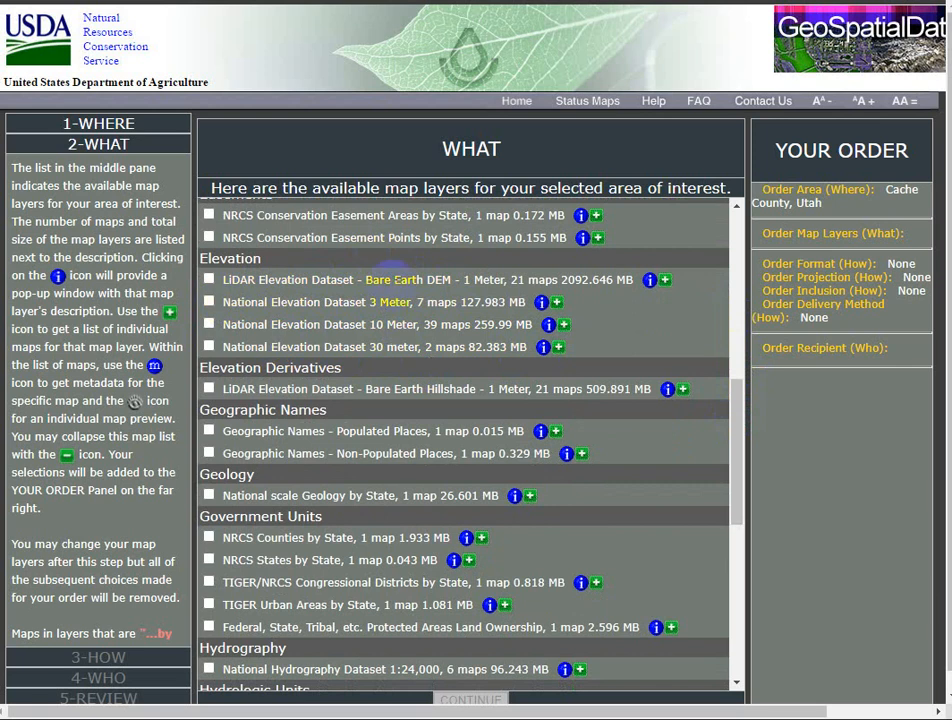
pyautogui.moveTo(738, 397); pyautogui.dragTo(739, 404)
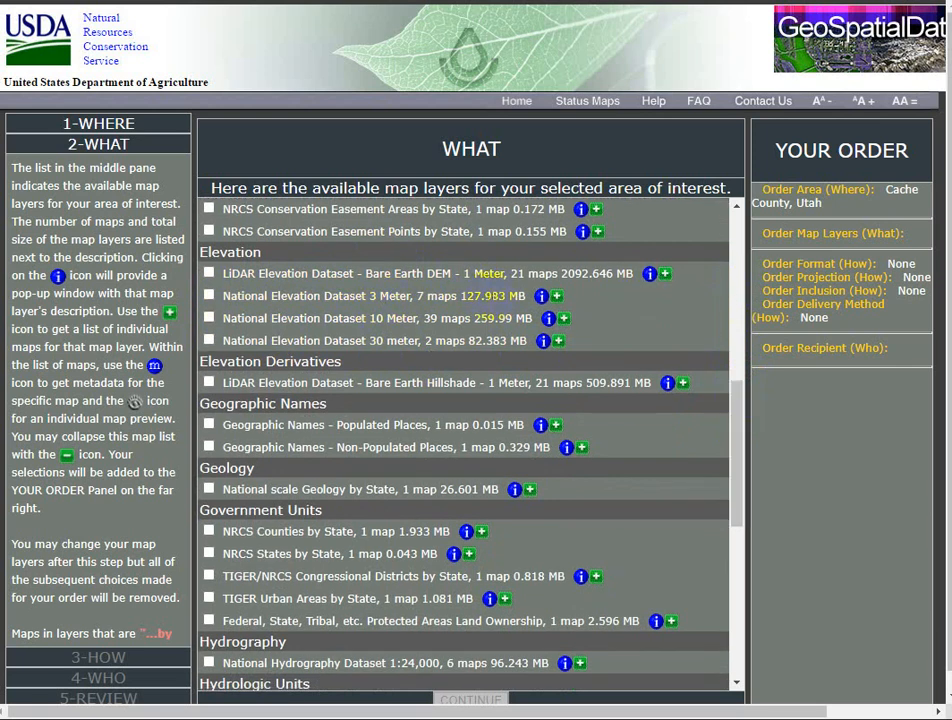
pyautogui.click(742, 442)
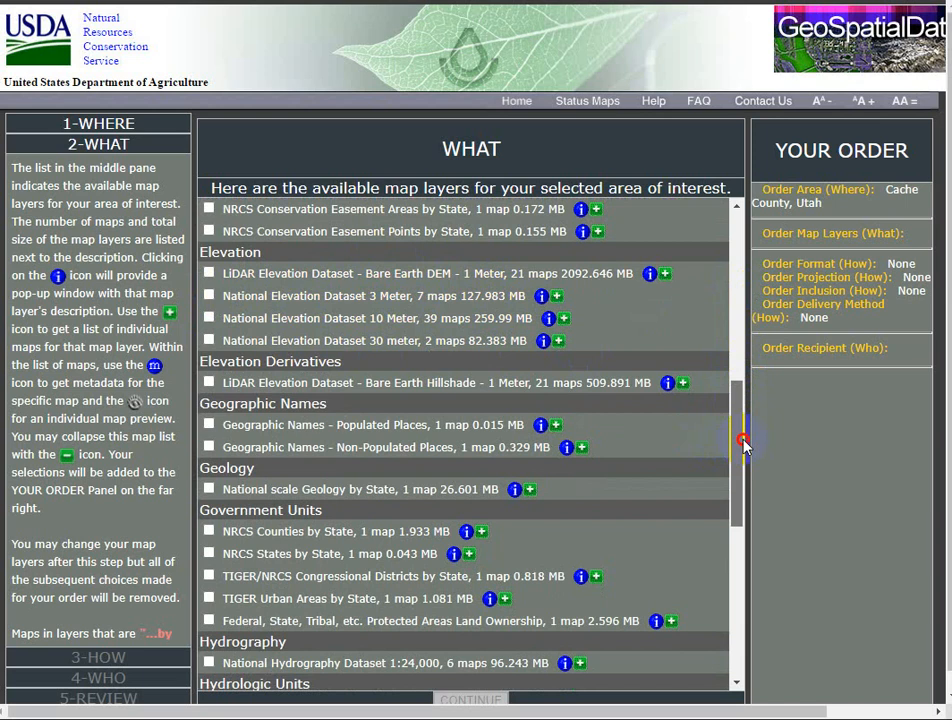
pyautogui.moveTo(742, 442); pyautogui.dragTo(738, 487)
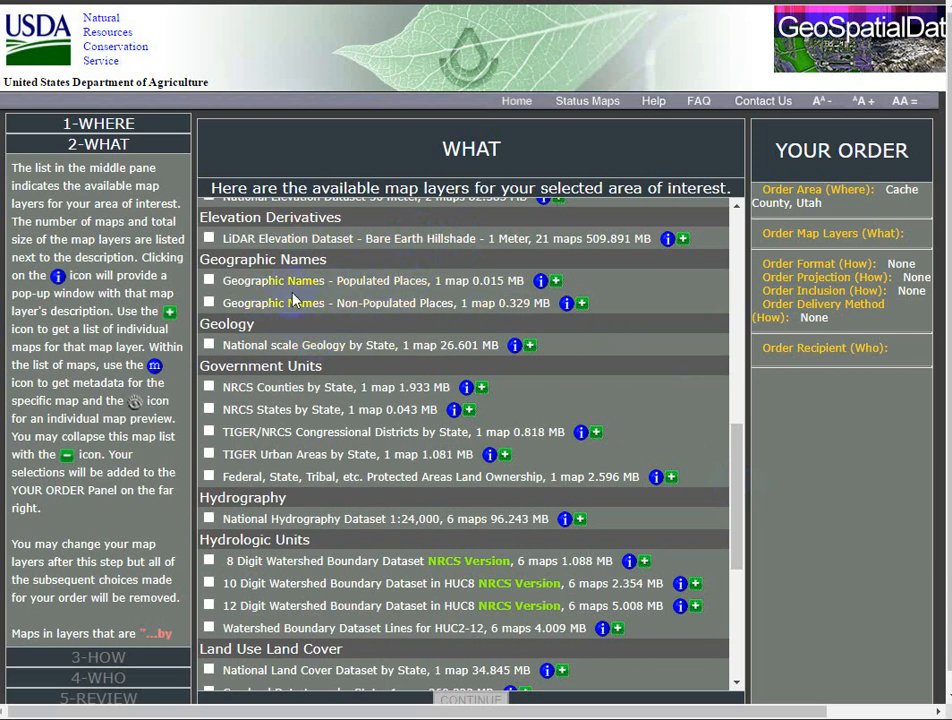
pyautogui.moveTo(736, 474)
pyautogui.mouseDown()
pyautogui.moveTo(731, 504)
pyautogui.moveTo(731, 491)
pyautogui.mouseUp()
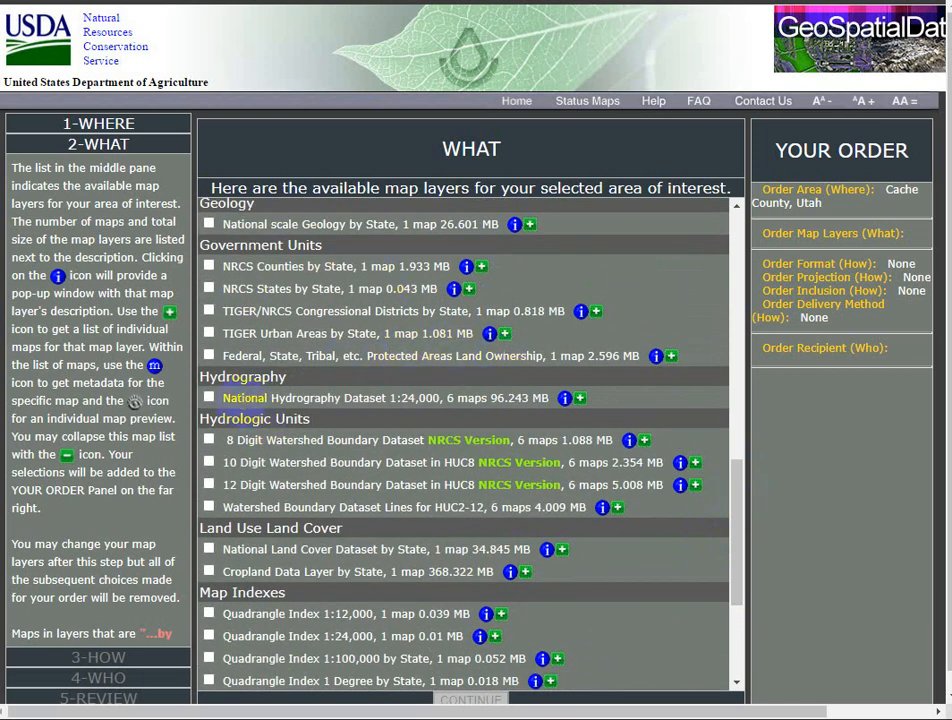
pyautogui.moveTo(740, 497); pyautogui.dragTo(740, 541)
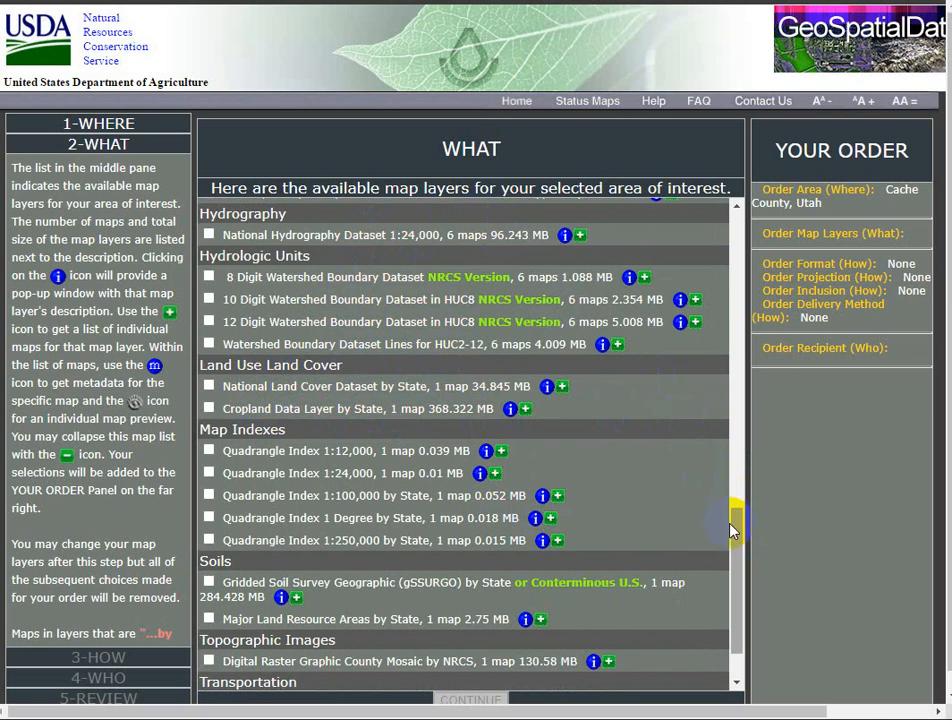
pyautogui.moveTo(734, 537); pyautogui.dragTo(735, 557)
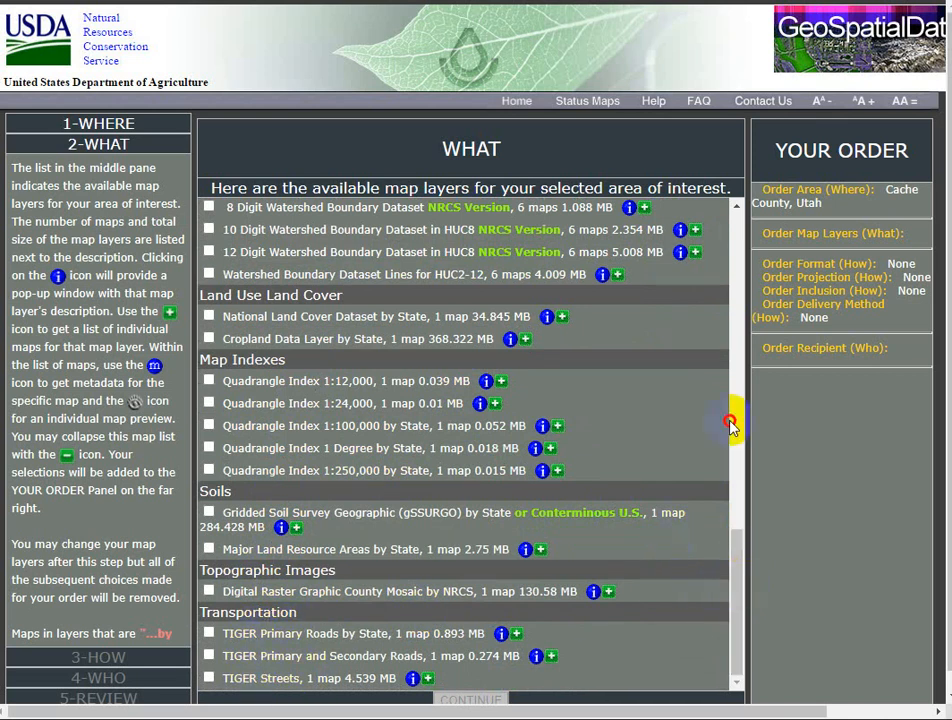
pyautogui.moveTo(734, 420); pyautogui.dragTo(744, 245)
pyautogui.moveTo(740, 382); pyautogui.dragTo(730, 241)
# Step: Switch to the ArcGIS Online website and sign in with the saved ArcGIS login
pyautogui.click(588, 314)
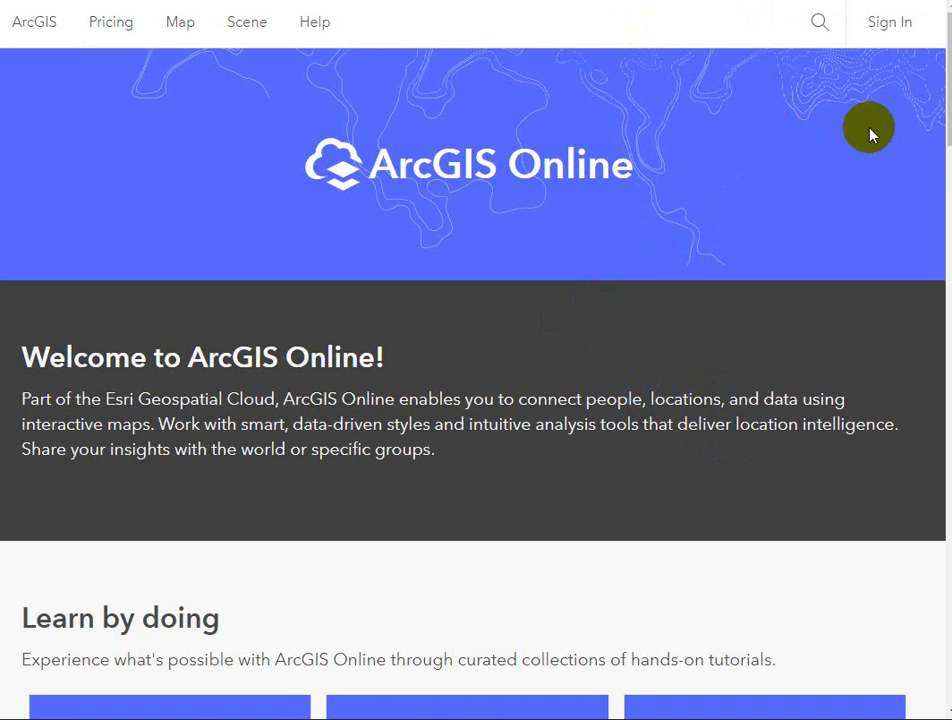
pyautogui.click(891, 33)
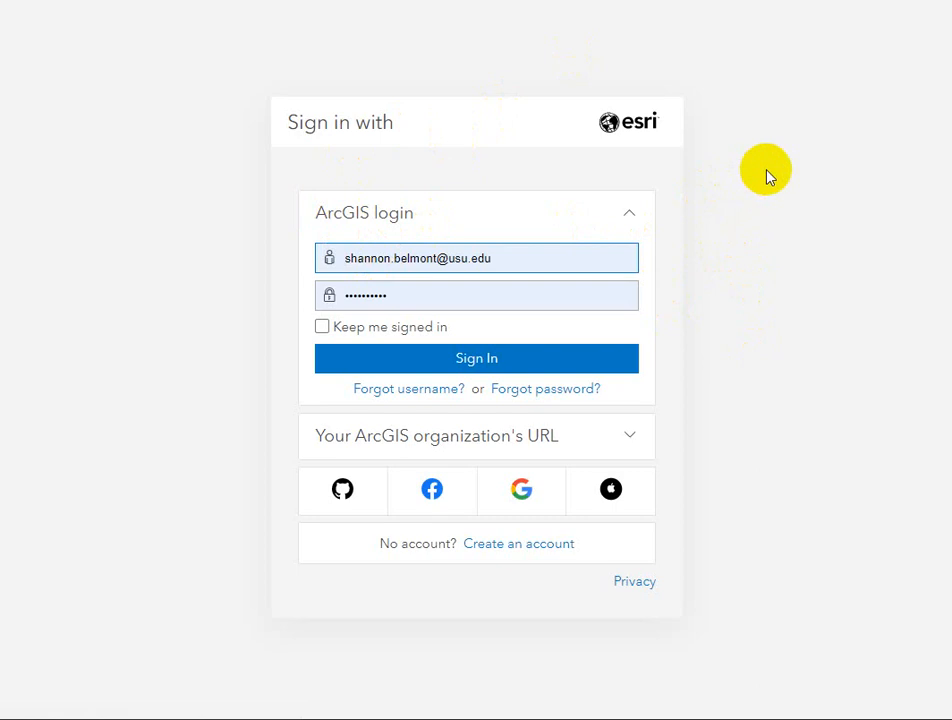
pyautogui.click(473, 360)
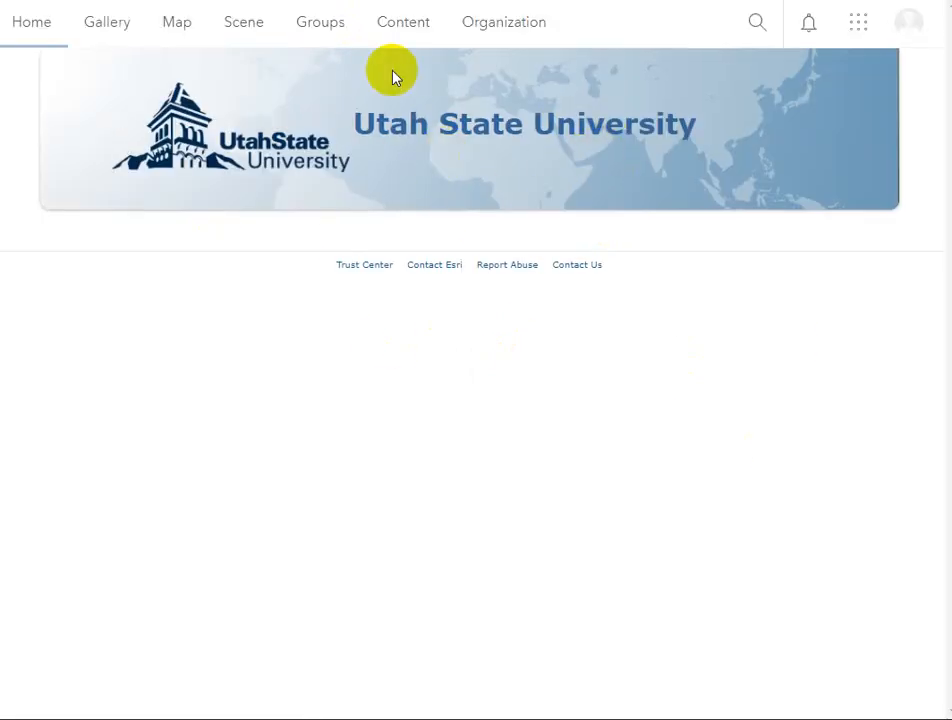
# Step: Open the Utah State University gallery and filter it to items modified in the Last 7 Days
pyautogui.click(107, 28)
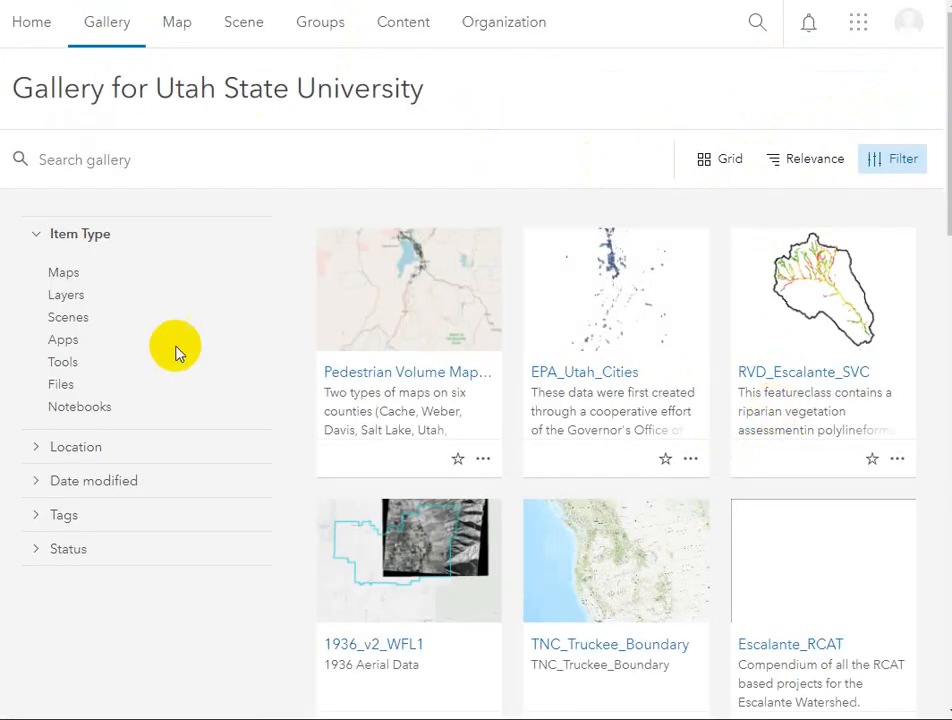
pyautogui.click(80, 484)
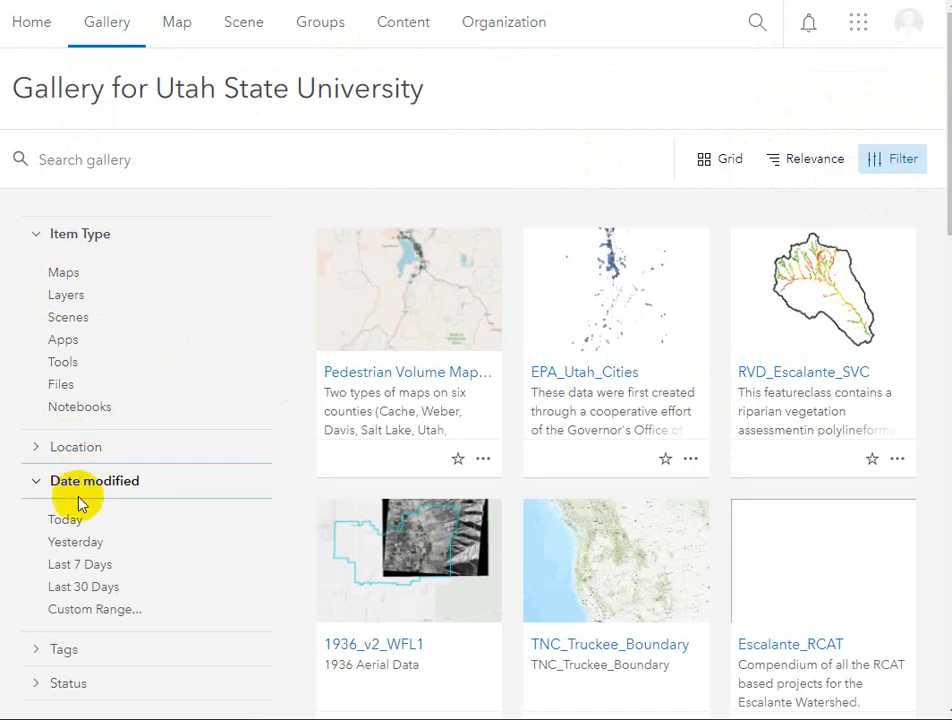
pyautogui.click(78, 564)
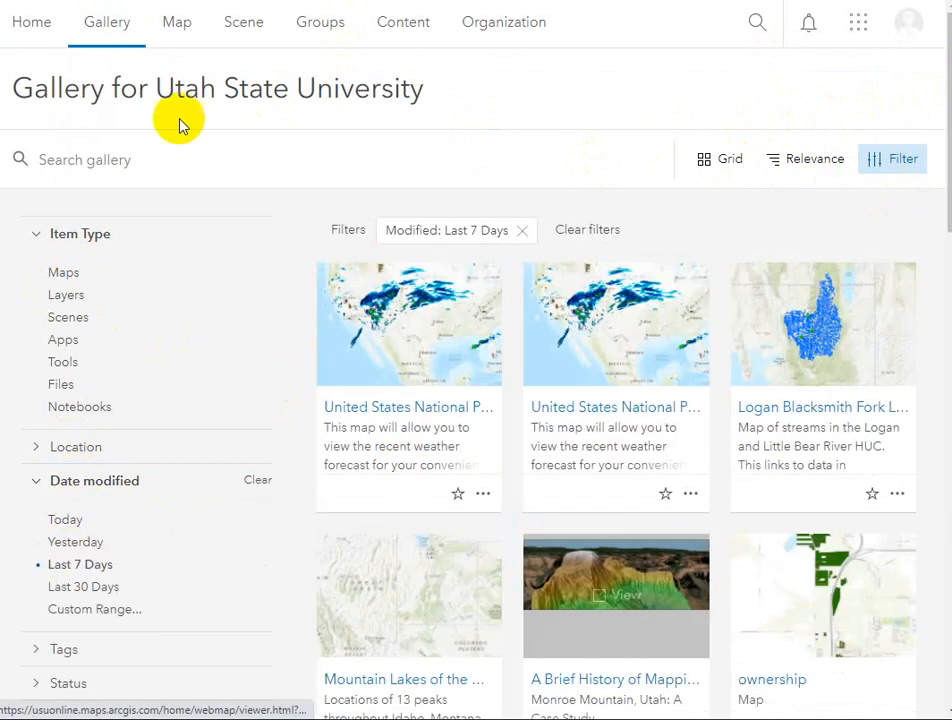
# Step: View the blank web map in the map viewer, and go from there to the account's own content page
pyautogui.click(178, 30)
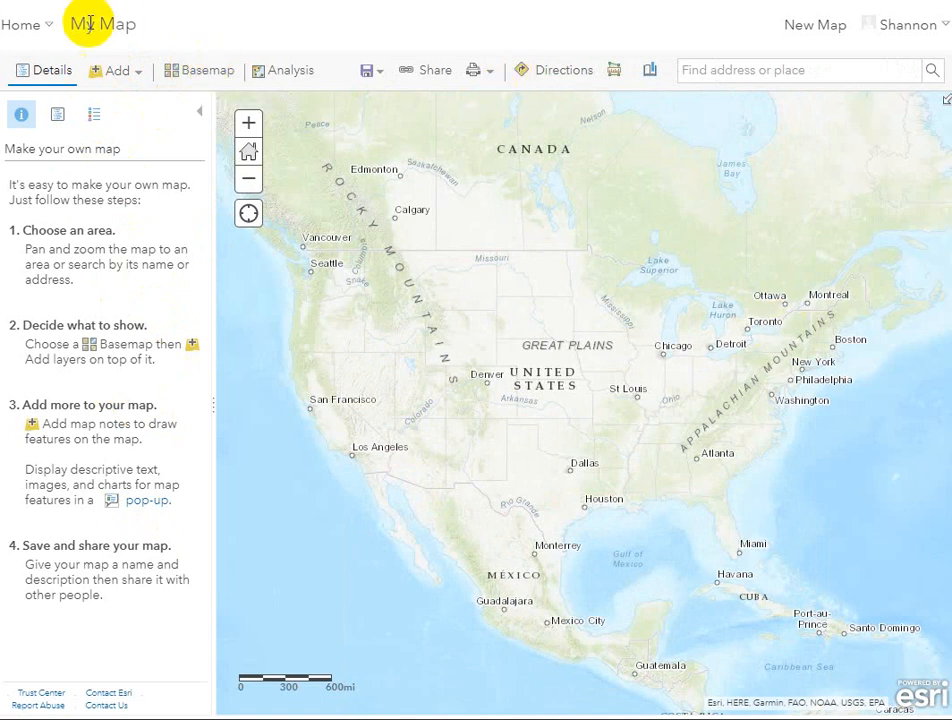
pyautogui.click(28, 30)
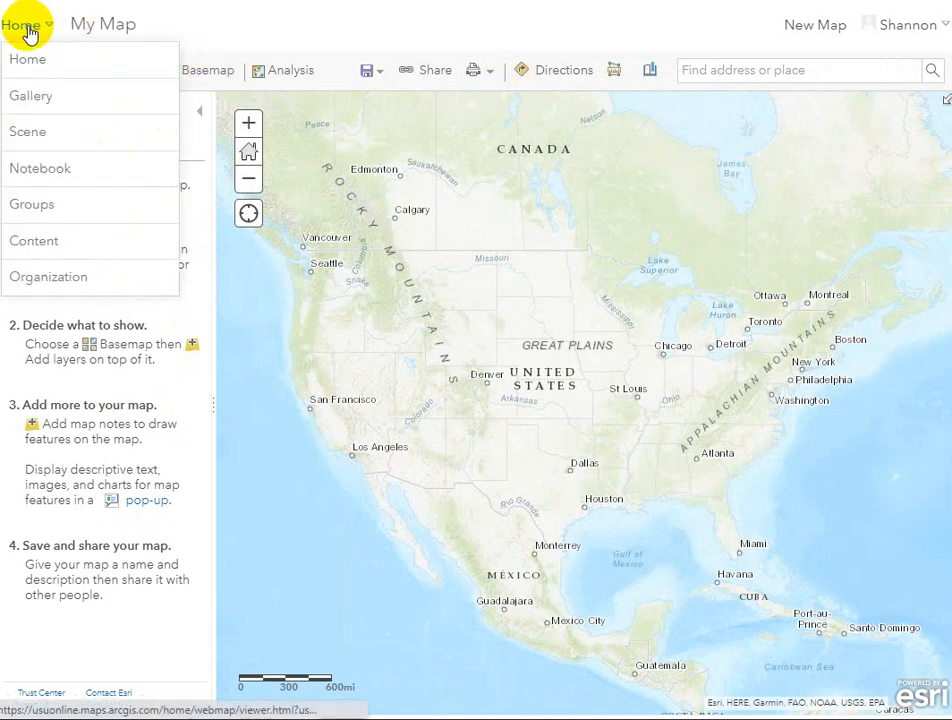
pyautogui.click(35, 248)
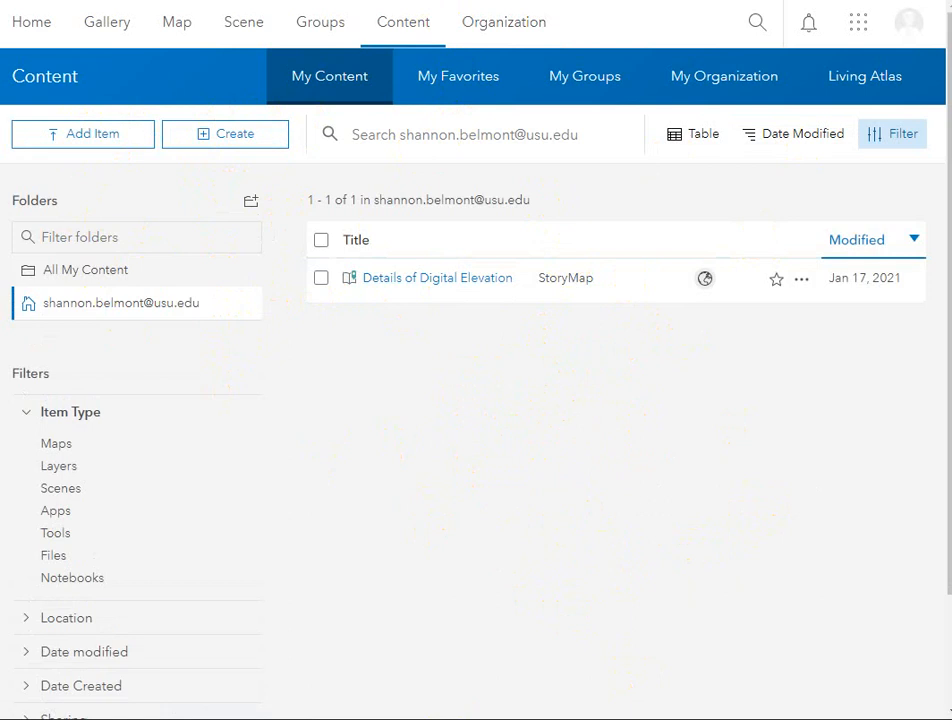
# Step: Switch to ArcGIS Pro and show the portal content in the Catalog pane
pyautogui.hotkey('alt', 'Tab')
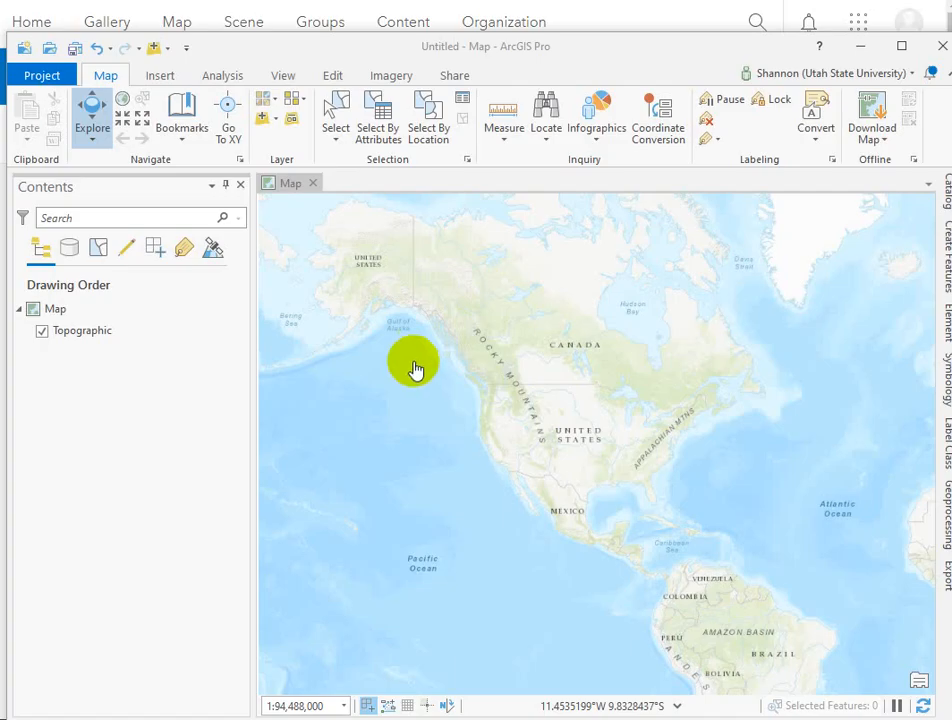
pyautogui.moveTo(572, 62); pyautogui.dragTo(555, 37)
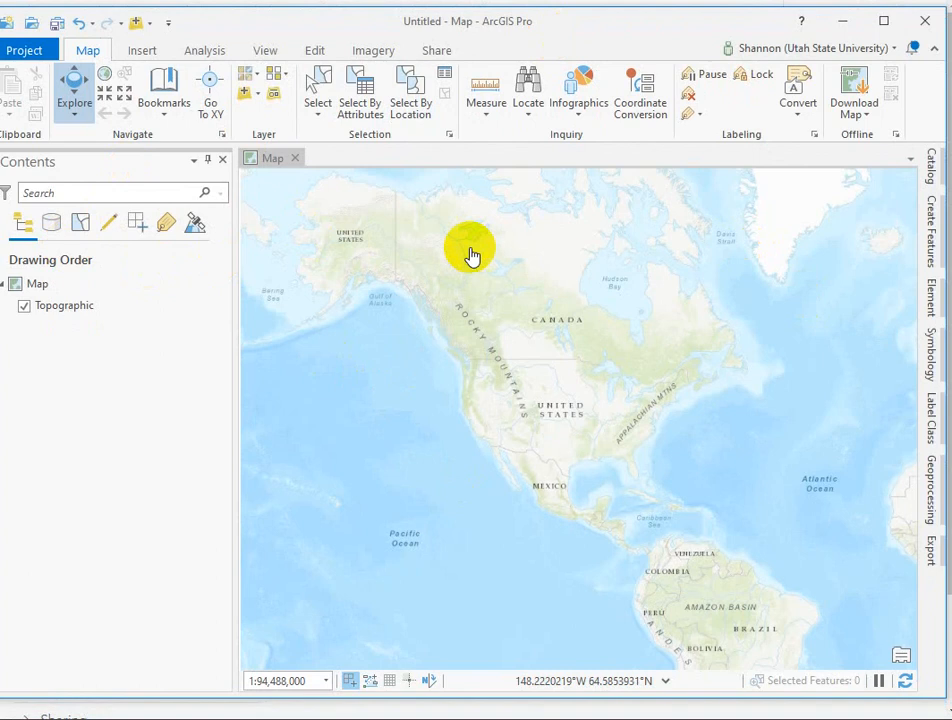
pyautogui.click(931, 166)
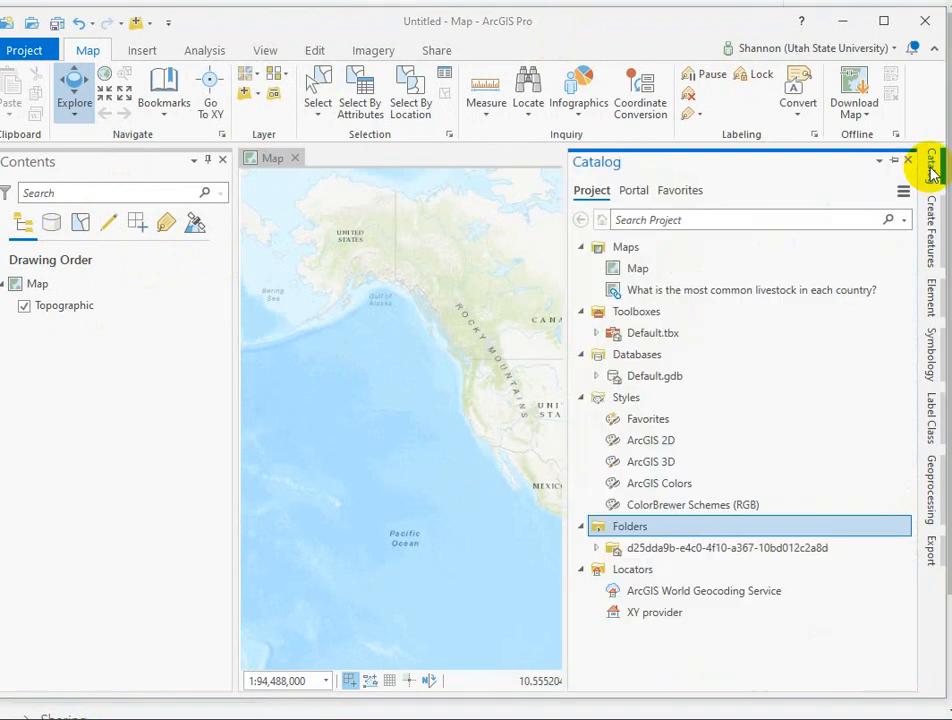
pyautogui.click(634, 192)
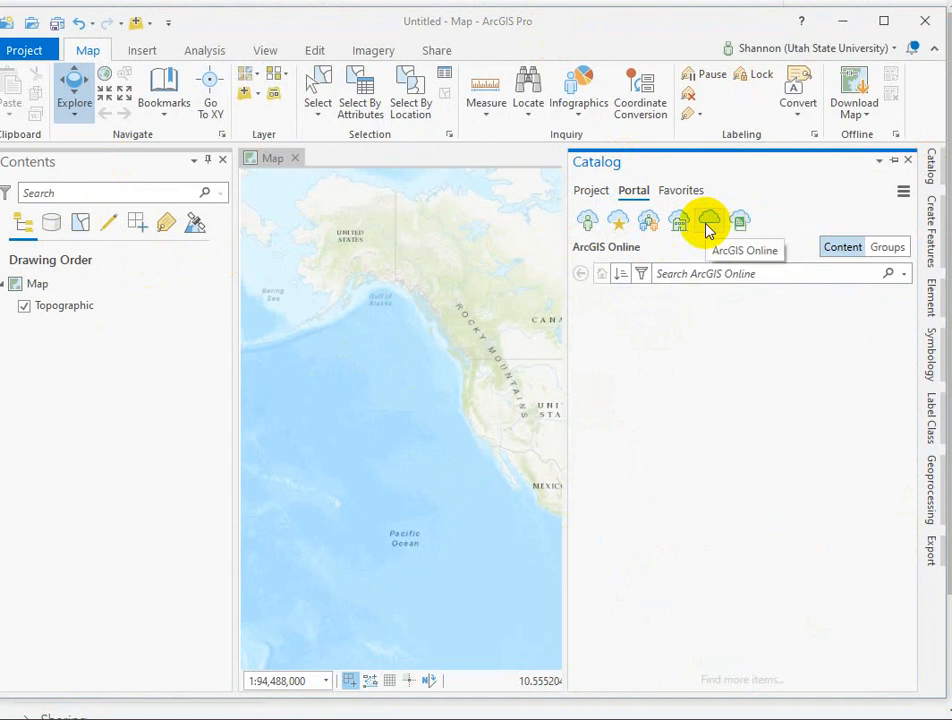
# Step: Search the Living Atlas for "pirate"
pyautogui.click(741, 222)
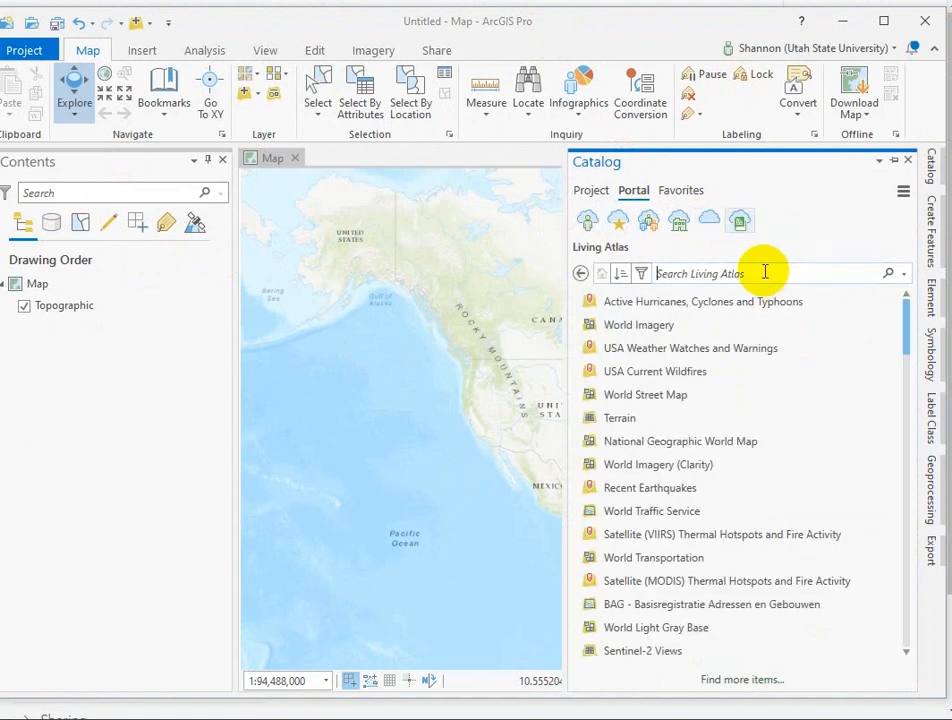
pyautogui.write('pirate')
pyautogui.press('Return')
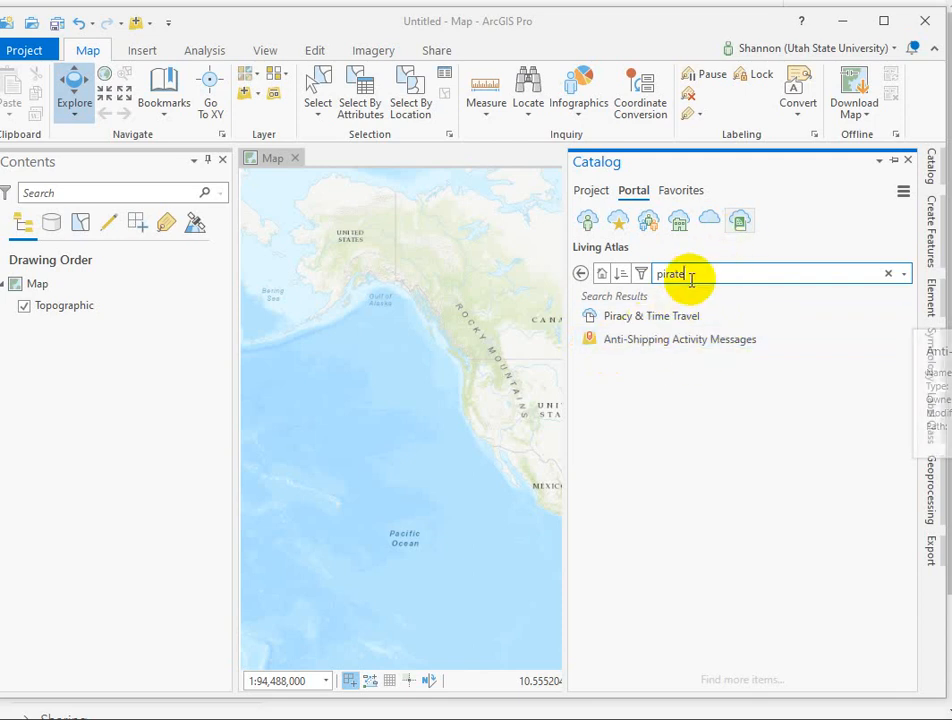
# Step: Search the Living Atlas for "cattle" and open the web map "What is the most common livestock in each country?"
pyautogui.moveTo(691, 277); pyautogui.dragTo(607, 278)
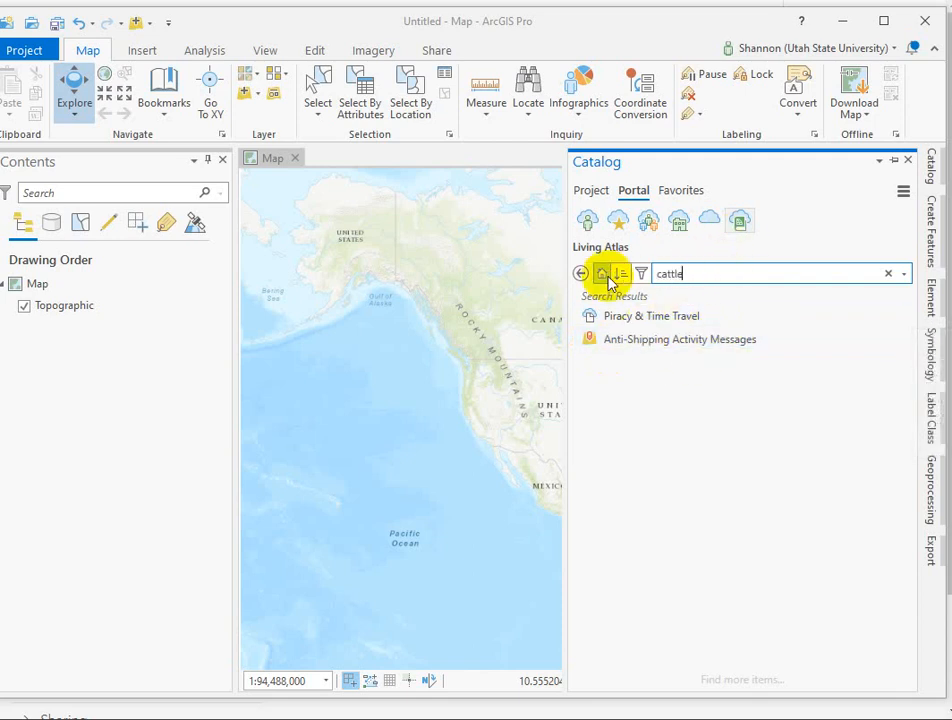
pyautogui.press('Return')
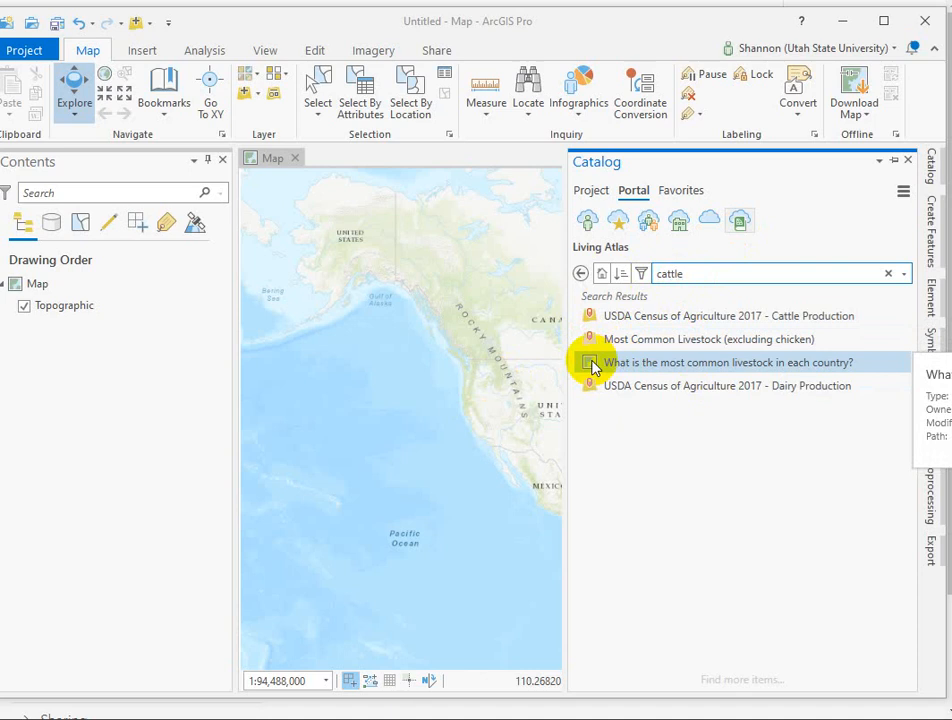
pyautogui.moveTo(592, 365); pyautogui.dragTo(473, 387)
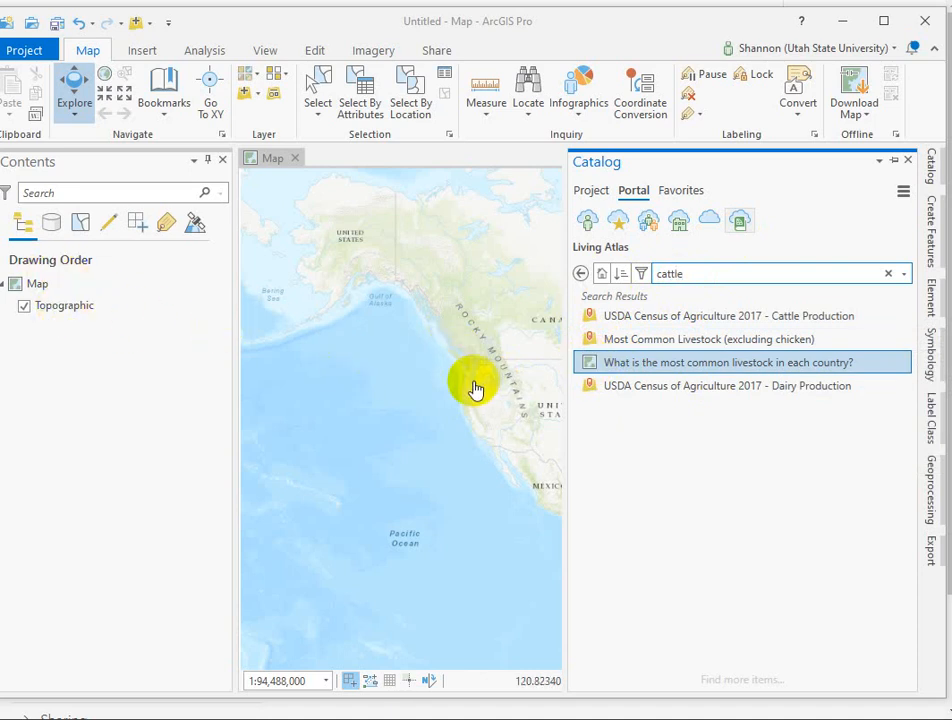
pyautogui.rightClick(614, 370)
pyautogui.click(659, 389)
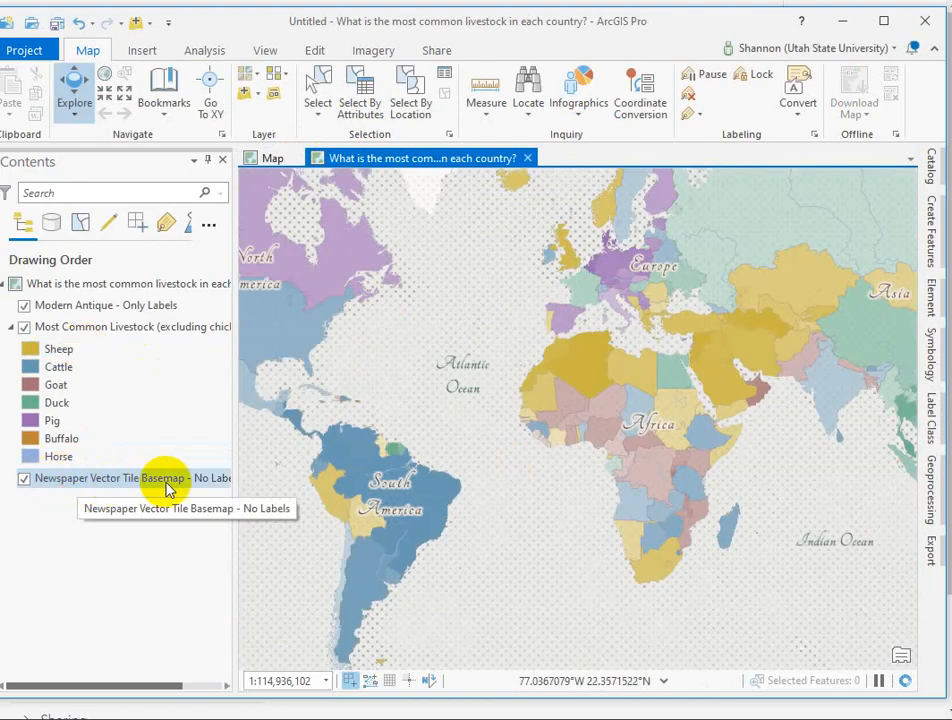
pyautogui.moveTo(463, 261); pyautogui.dragTo(616, 376)
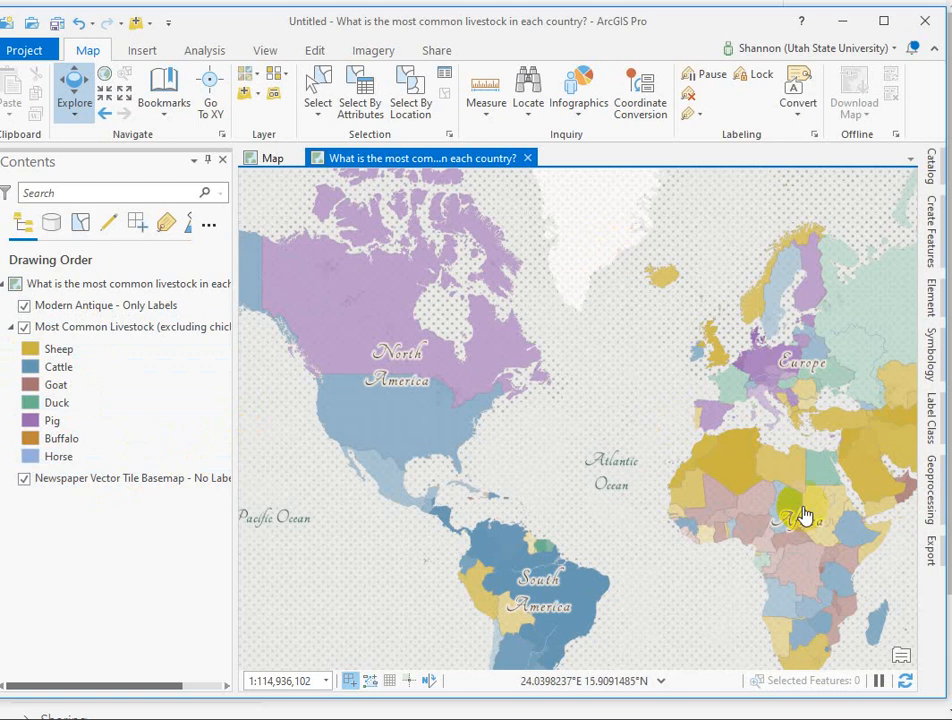
# Step: Add the Living Atlas layer "Most Common Livestock (excluding chicken)" to the original map with the Topographic basemap
pyautogui.click(930, 163)
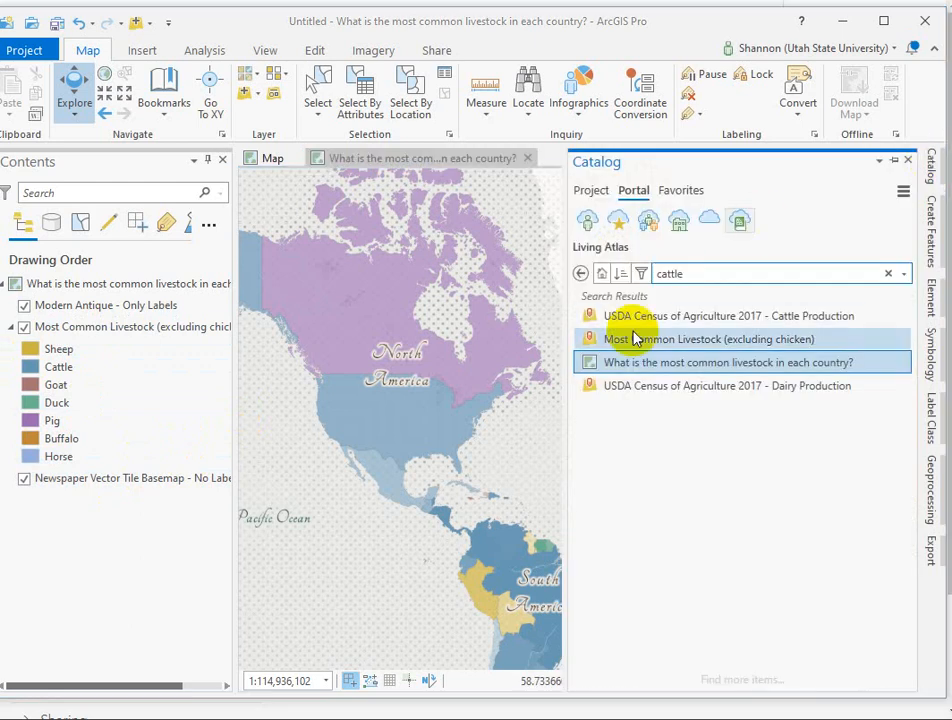
pyautogui.moveTo(641, 343)
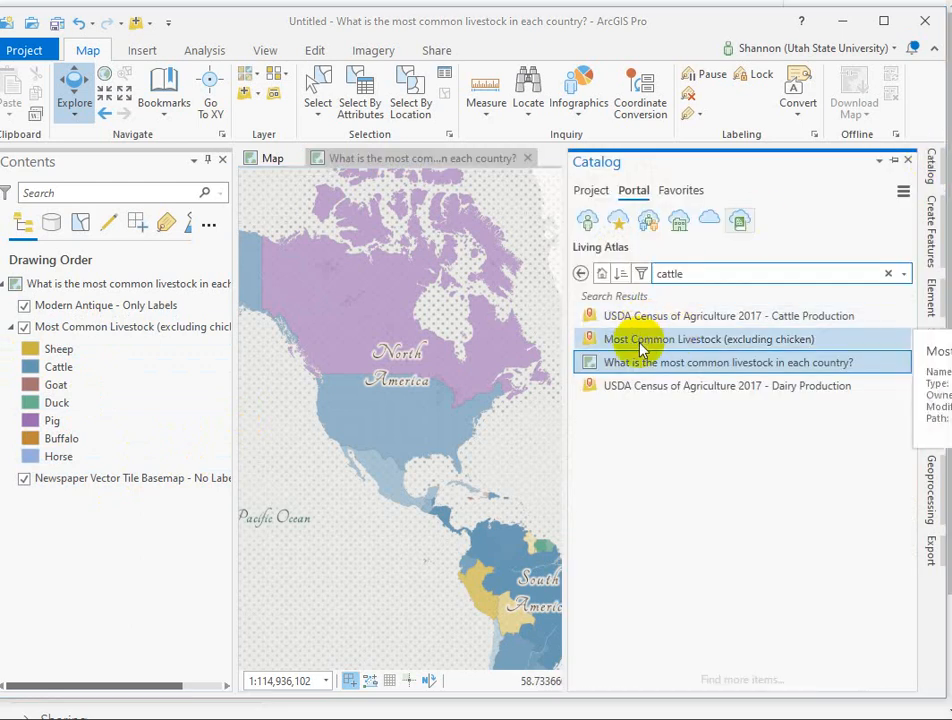
pyautogui.moveTo(641, 345); pyautogui.dragTo(665, 345)
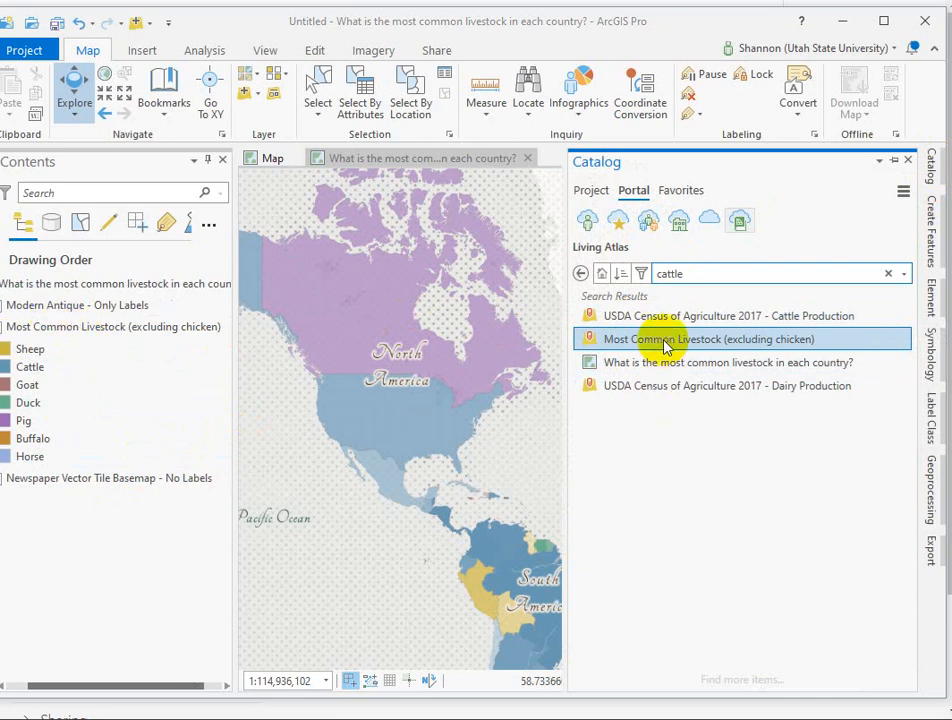
pyautogui.click(273, 158)
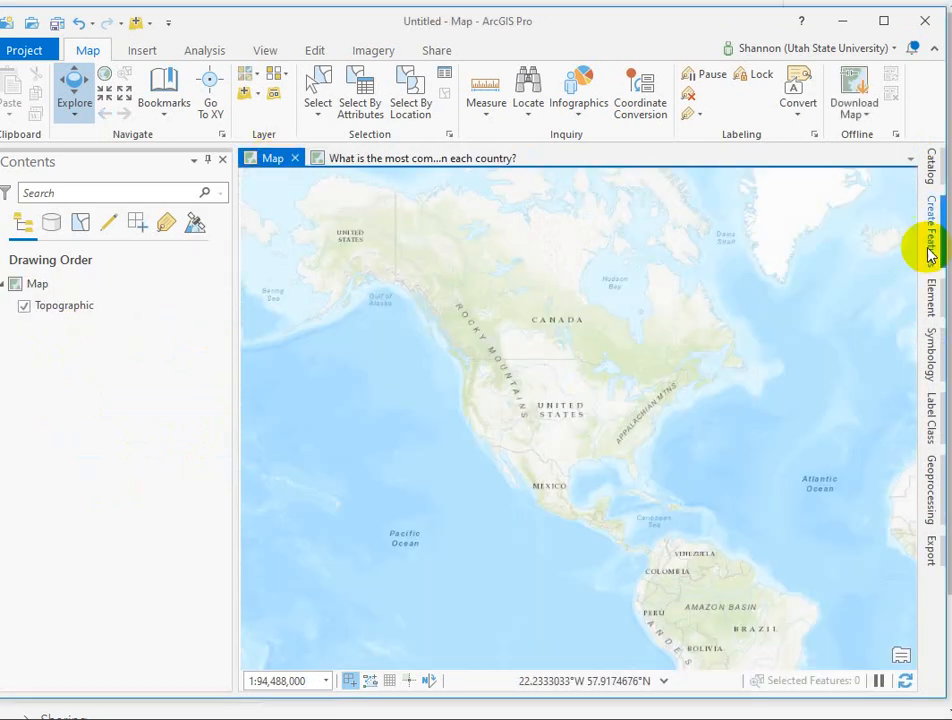
pyautogui.click(928, 162)
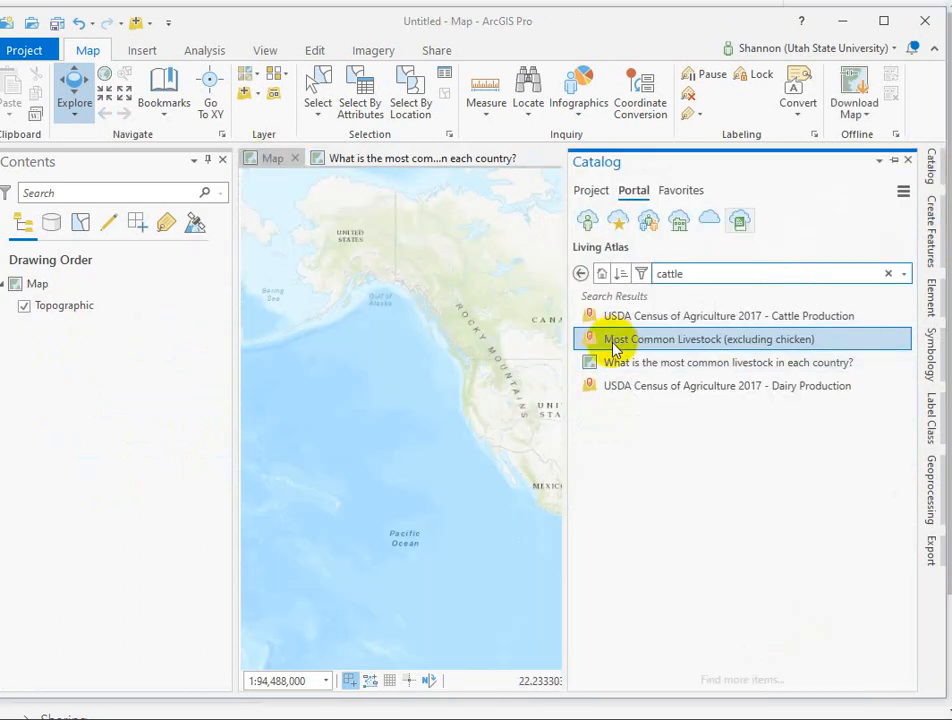
pyautogui.moveTo(616, 346); pyautogui.dragTo(79, 304)
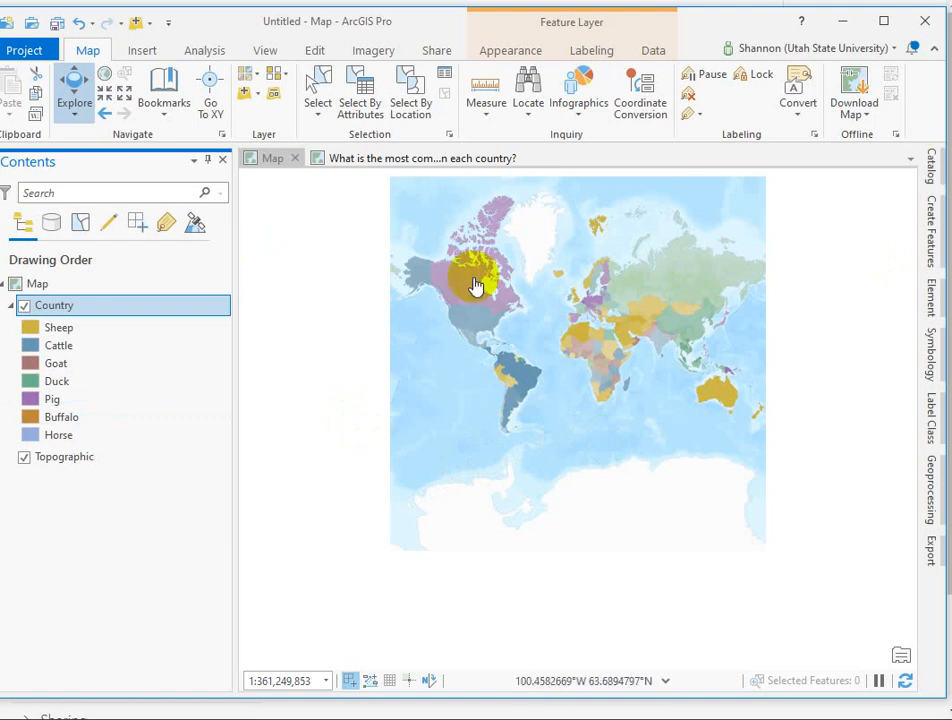
# Step: Use Add Data to search the Living Atlas for "pirate" and add the Anti-Shipping Activity Messages layer to the map
pyautogui.click(244, 93)
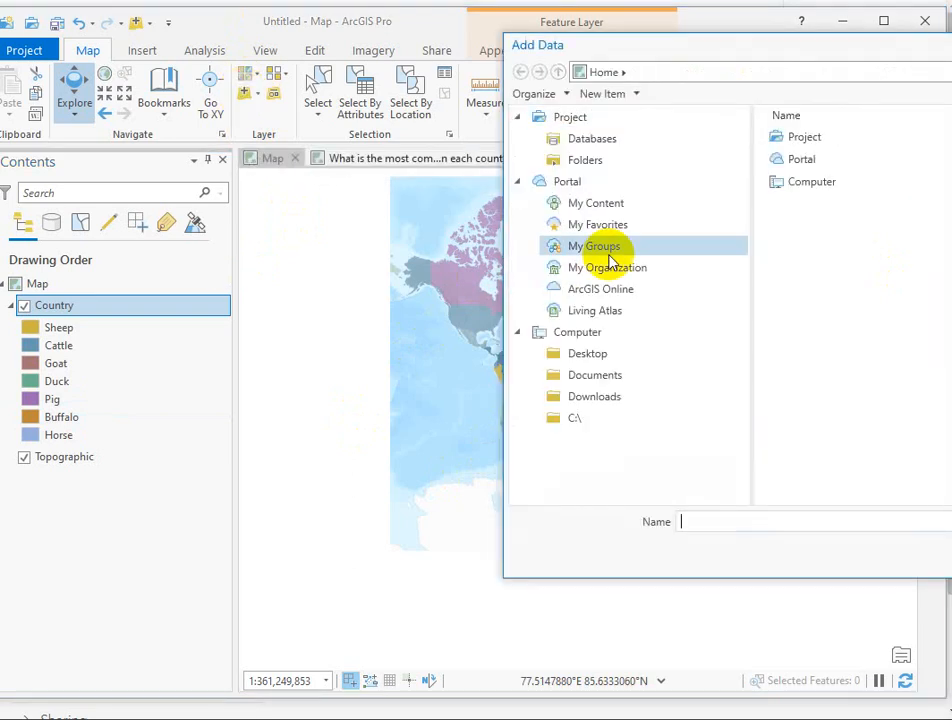
pyautogui.click(600, 267)
pyautogui.click(560, 313)
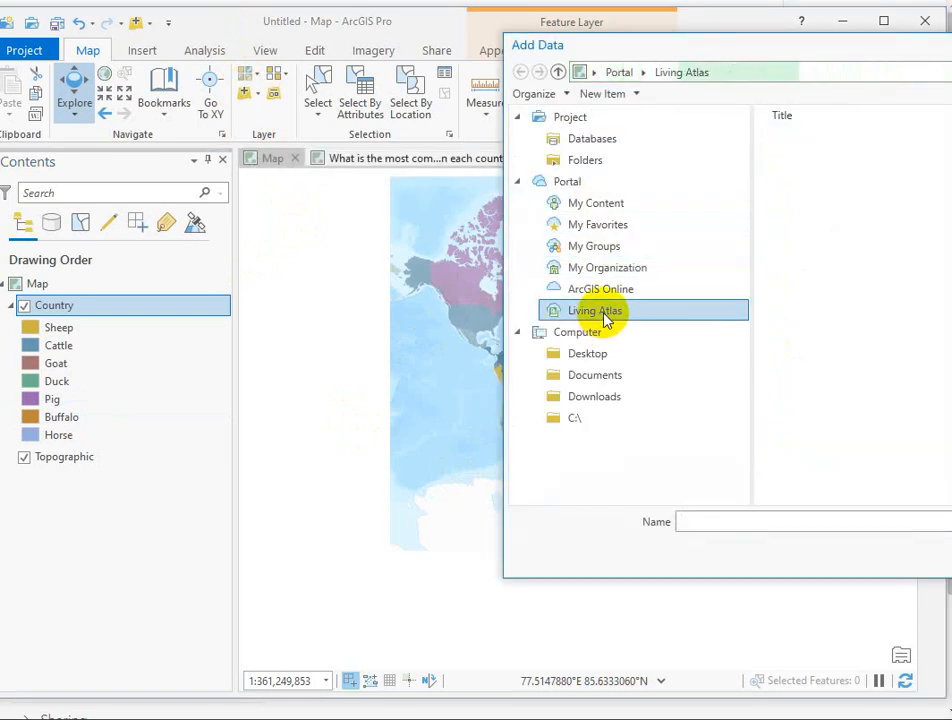
pyautogui.moveTo(843, 50); pyautogui.dragTo(504, 81)
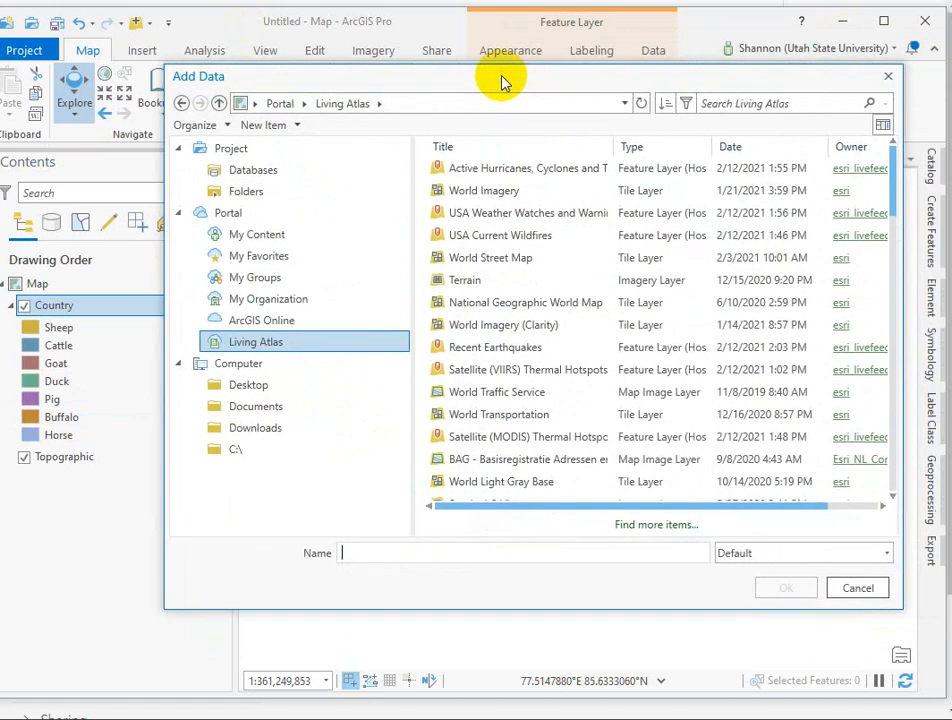
pyautogui.click(812, 100)
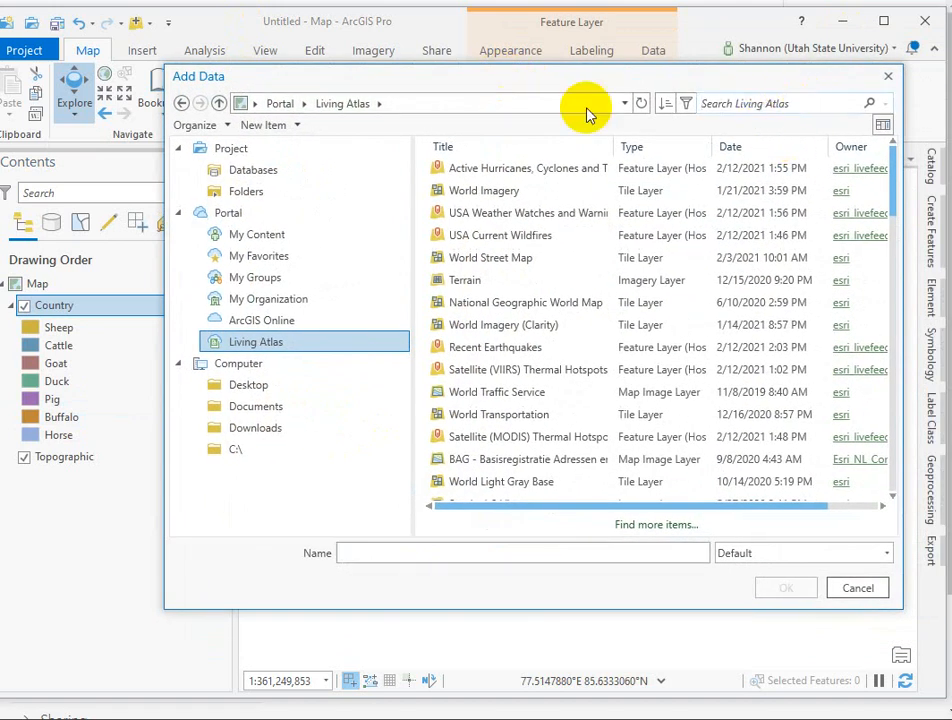
pyautogui.write('pirate')
pyautogui.press('Return')
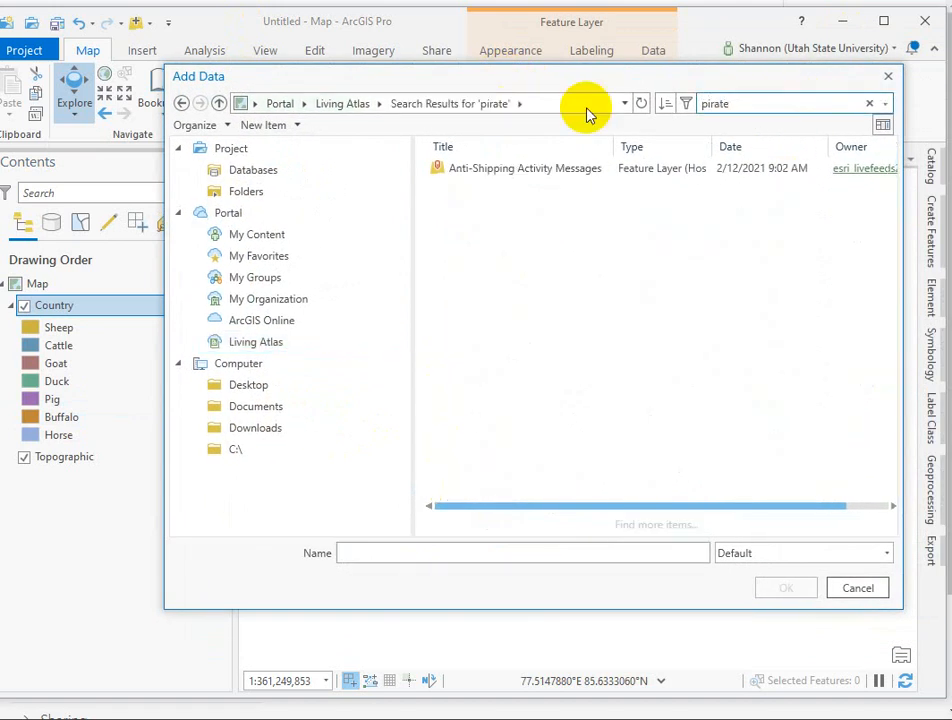
pyautogui.click(520, 172)
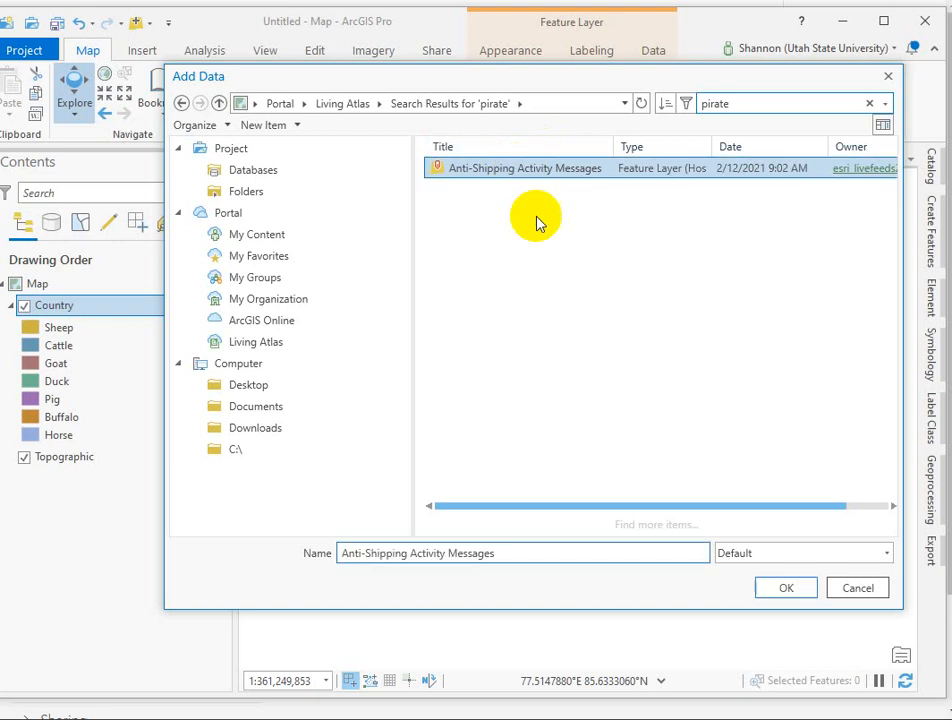
pyautogui.click(788, 588)
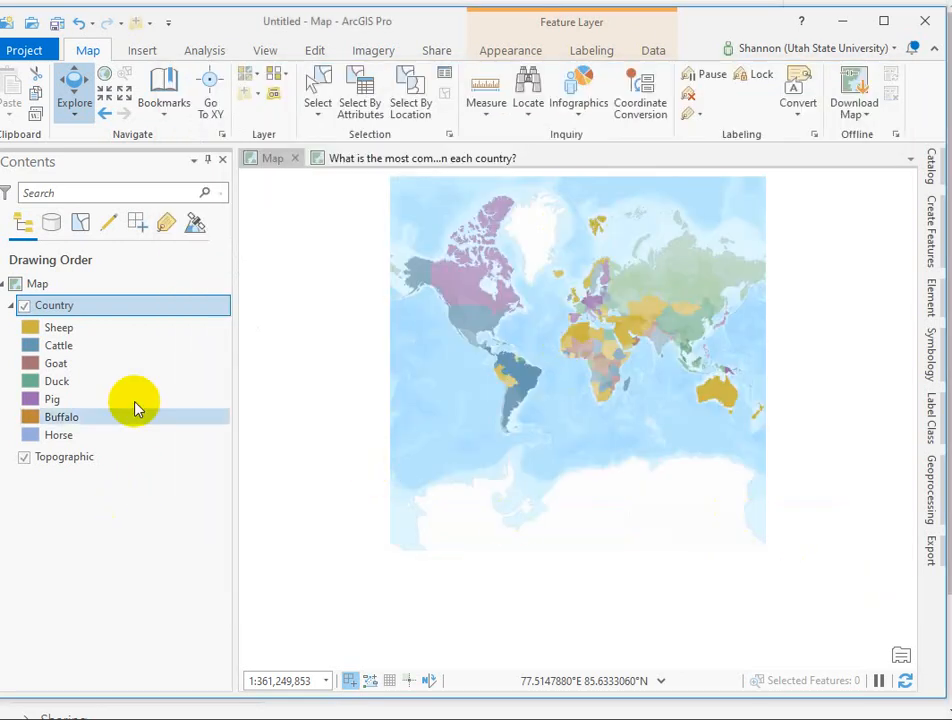
# Step: Change the map's basemap to Imagery with Labels
pyautogui.click(257, 82)
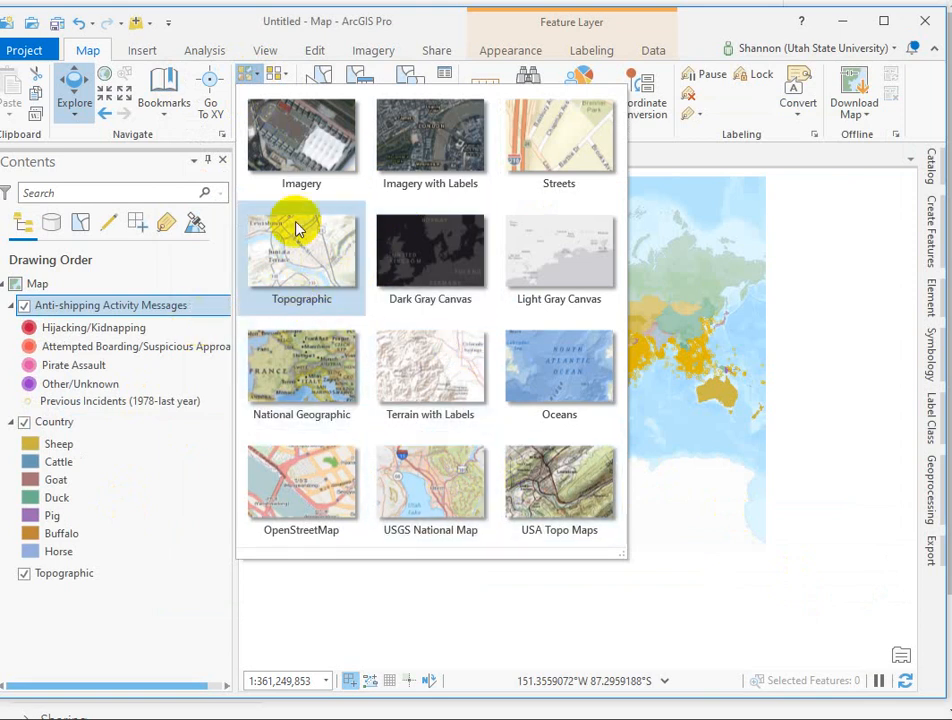
pyautogui.click(420, 253)
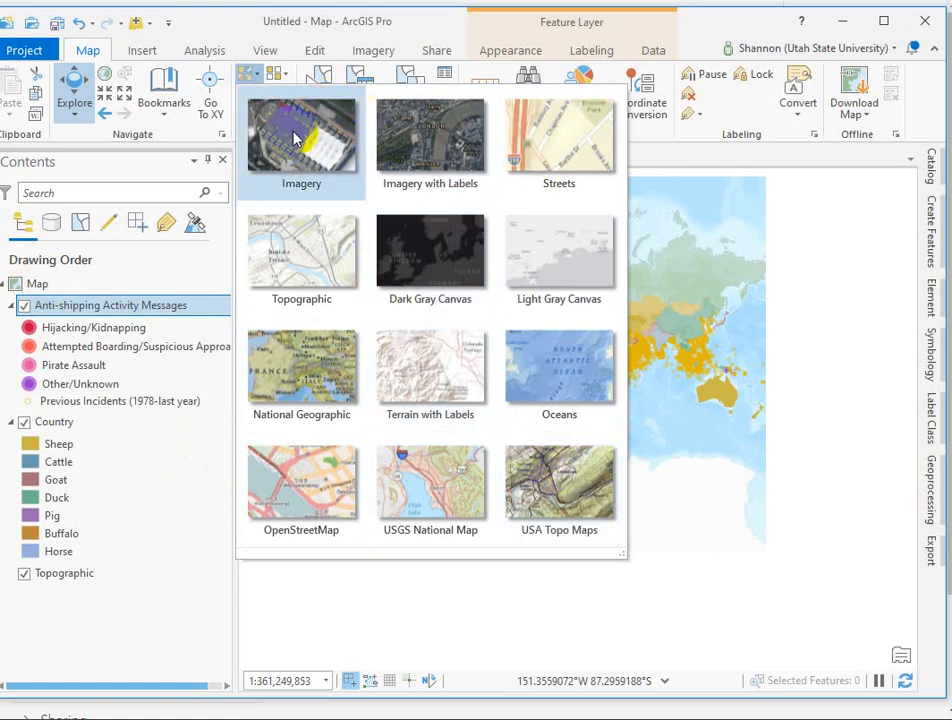
pyautogui.click(420, 136)
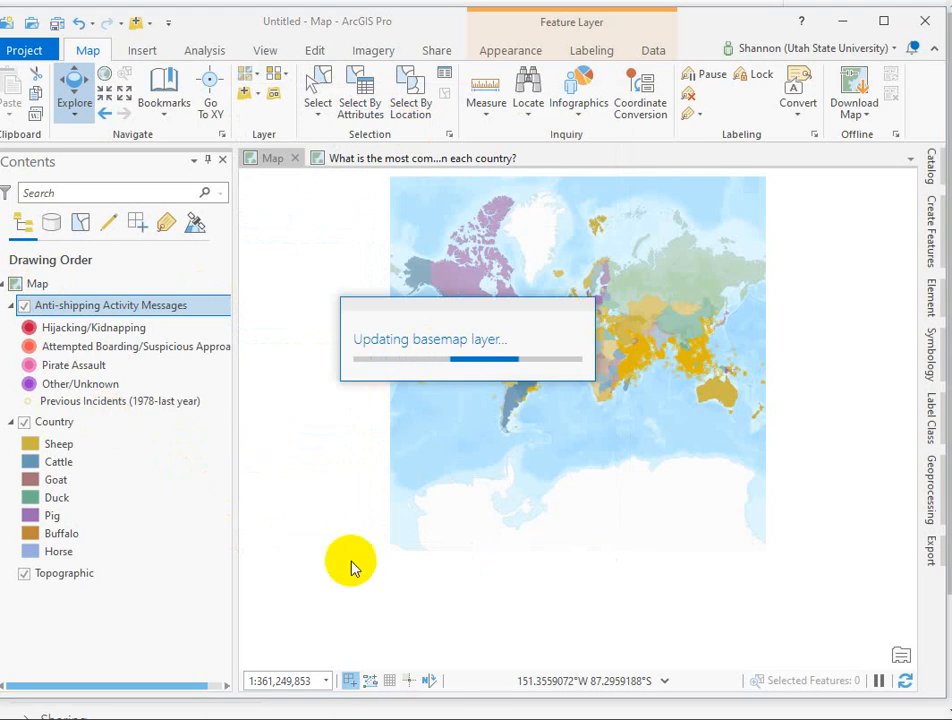